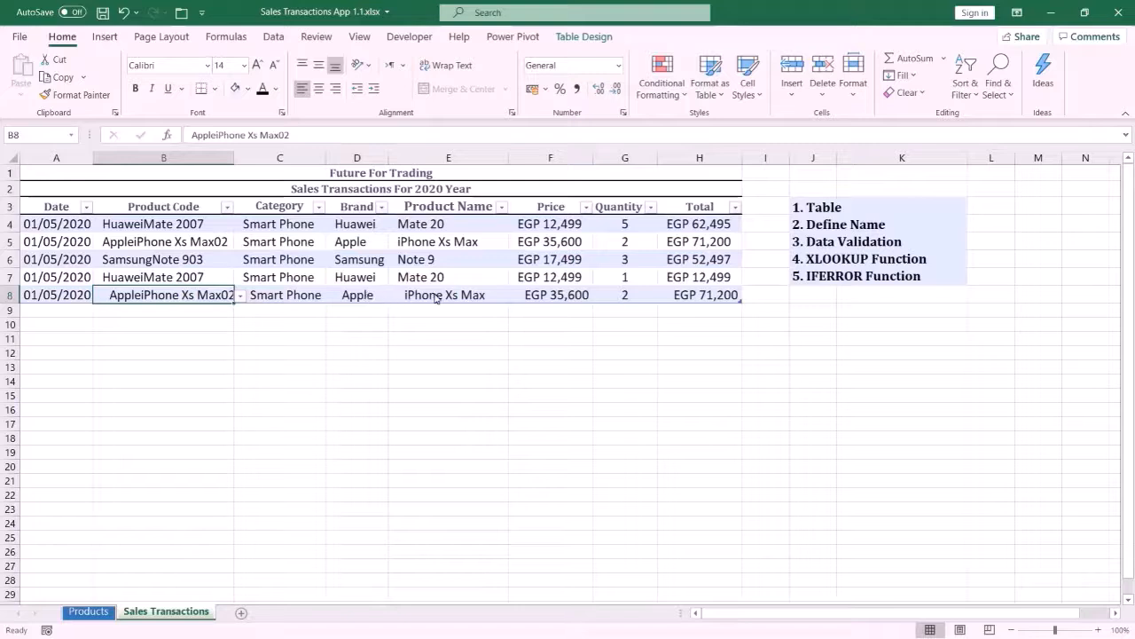
Set the quantity in cell G8 to 3 and widen the Total column to fit its contents.
{"action": "left_click", "coordinate": [629, 299]}
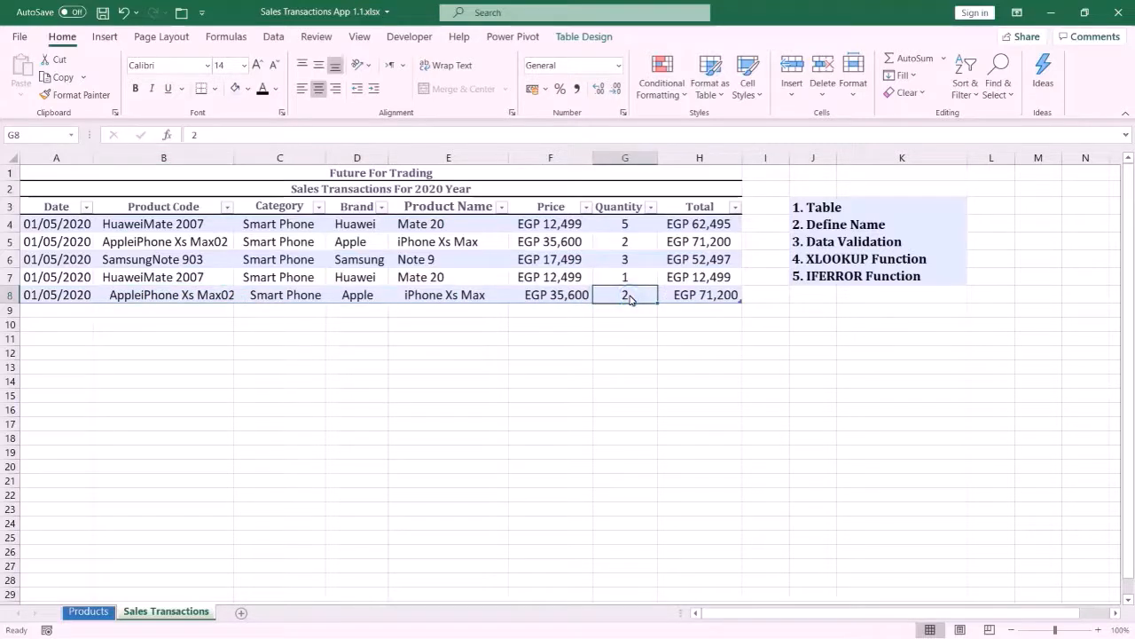
{"action": "type", "text": "3"}
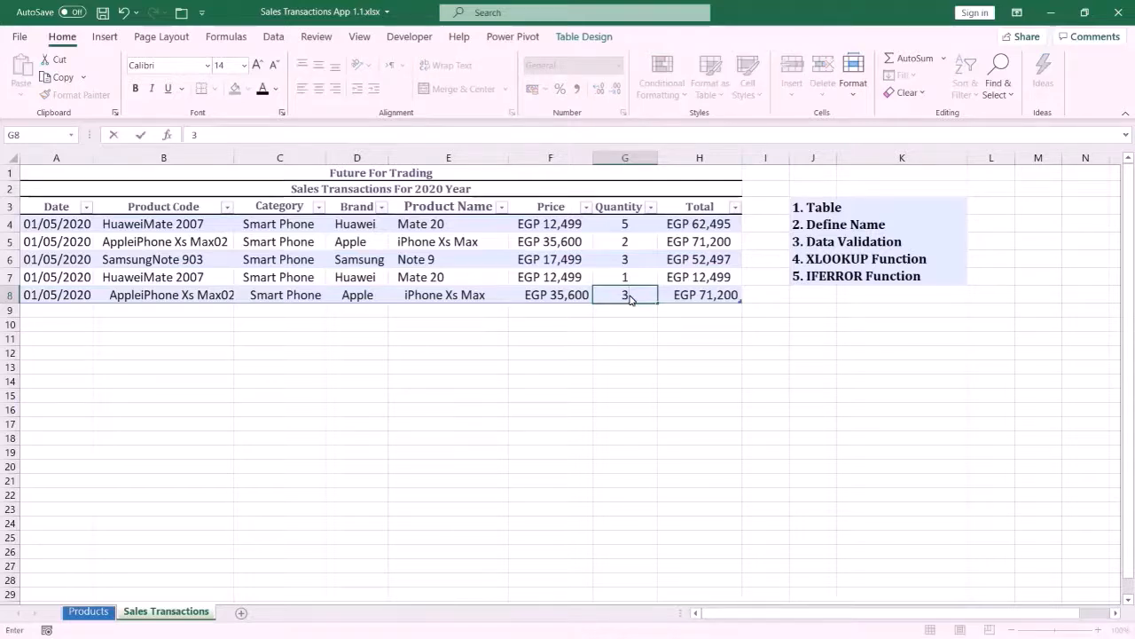
{"action": "key", "text": "Tab"}
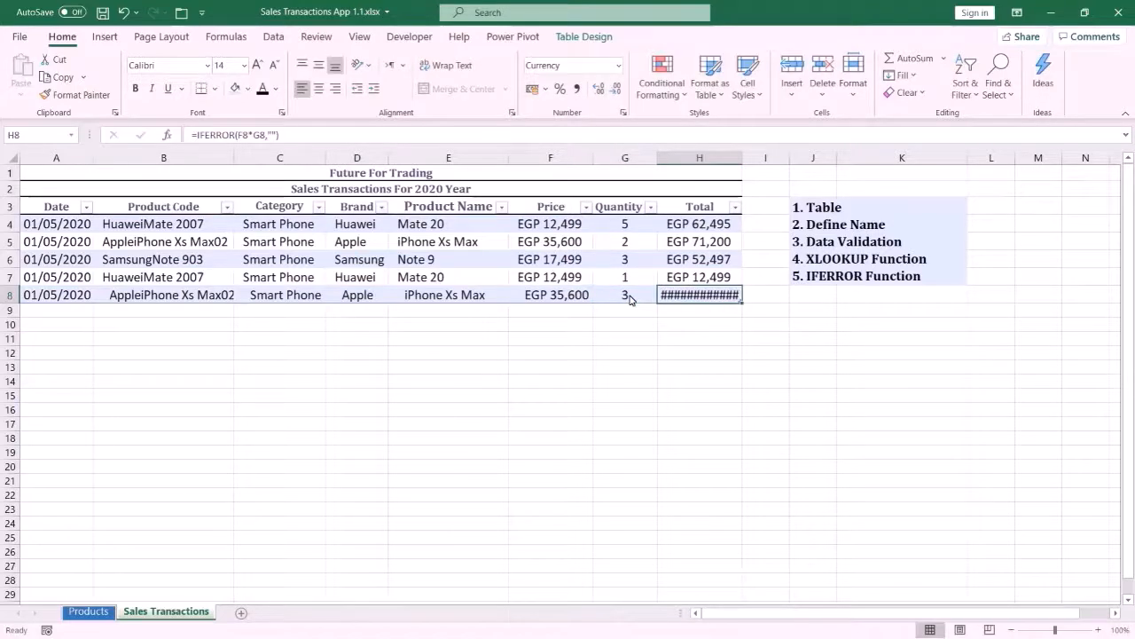
{"action": "double_click", "coordinate": [746, 158]}
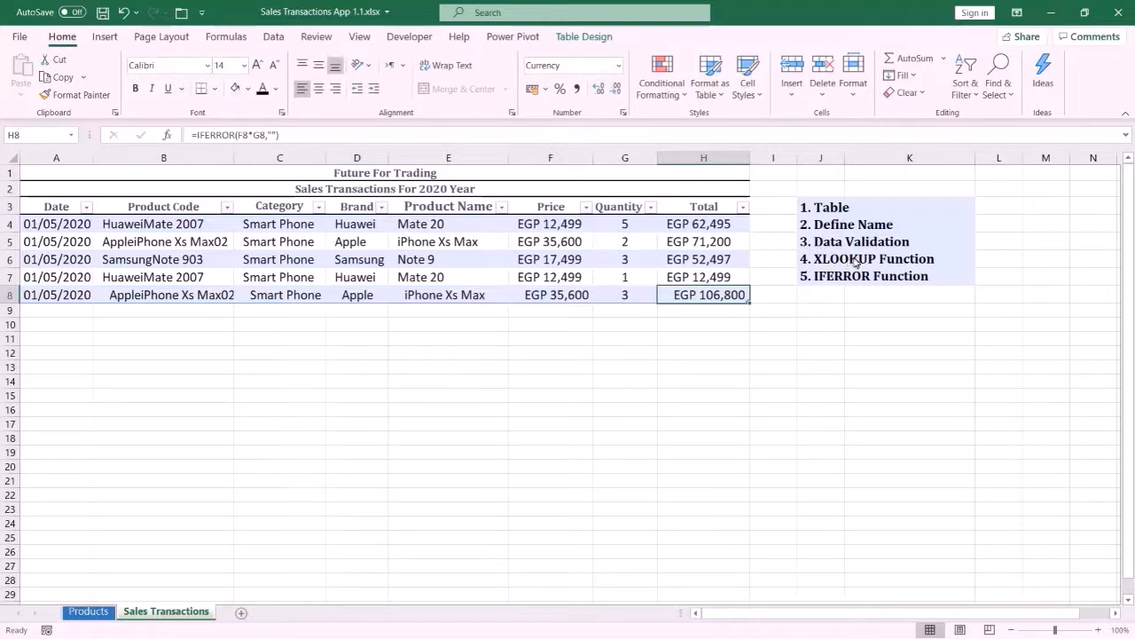
{"action": "left_click", "coordinate": [850, 313]}
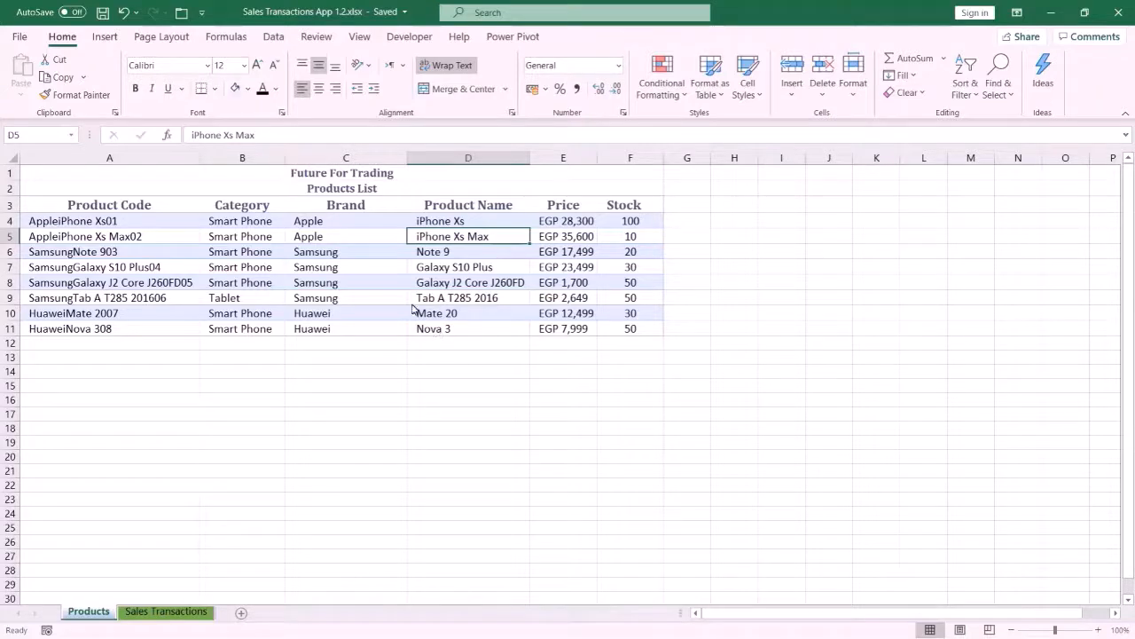
Format the product list in A3:F11 as a table with headers, using the light blue banded style.
{"action": "left_click", "coordinate": [387, 297]}
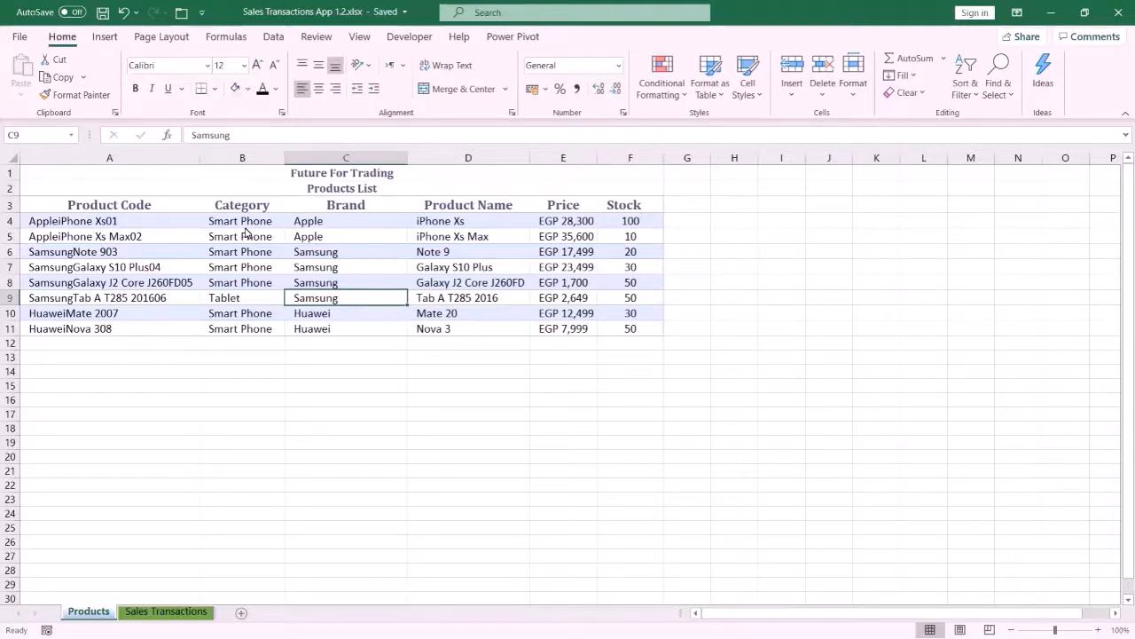
{"action": "mouse_move", "coordinate": [159, 207]}
{"action": "left_mouse_down"}
{"action": "mouse_move", "coordinate": [395, 238]}
{"action": "mouse_move", "coordinate": [523, 270]}
{"action": "mouse_move", "coordinate": [621, 304]}
{"action": "mouse_move", "coordinate": [626, 328]}
{"action": "left_mouse_up"}
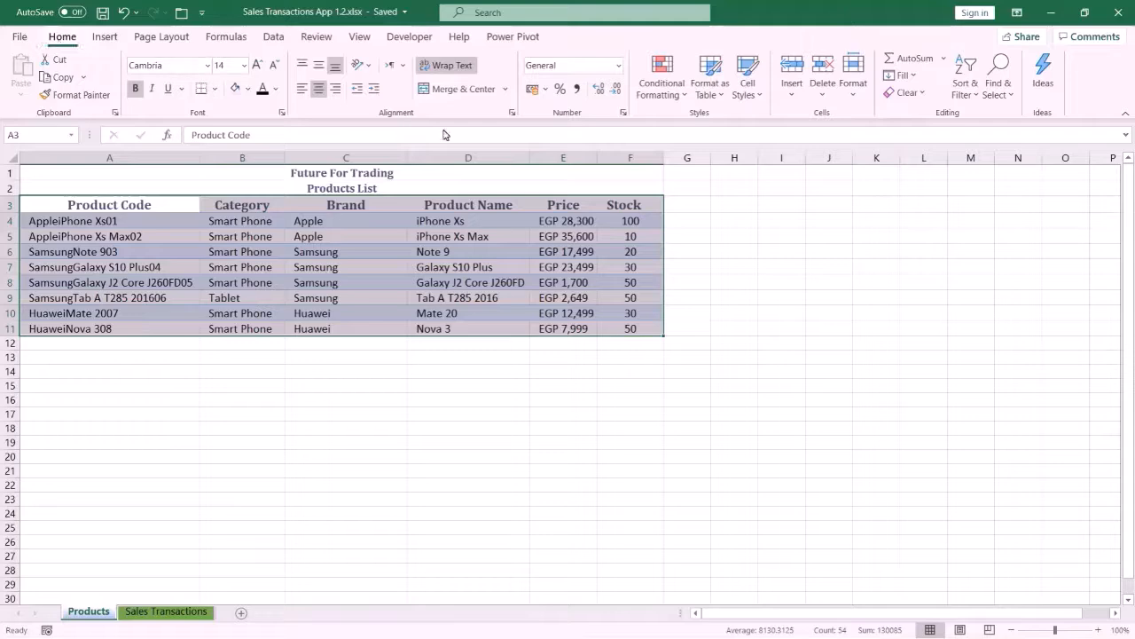
{"action": "left_click", "coordinate": [721, 97]}
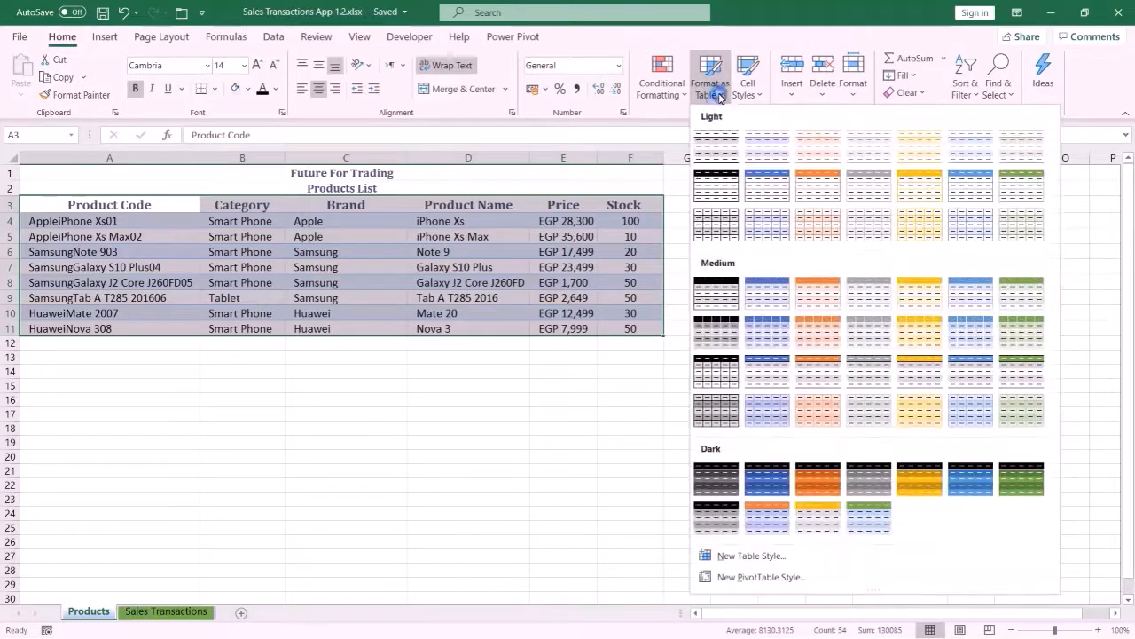
{"action": "left_click", "coordinate": [968, 155]}
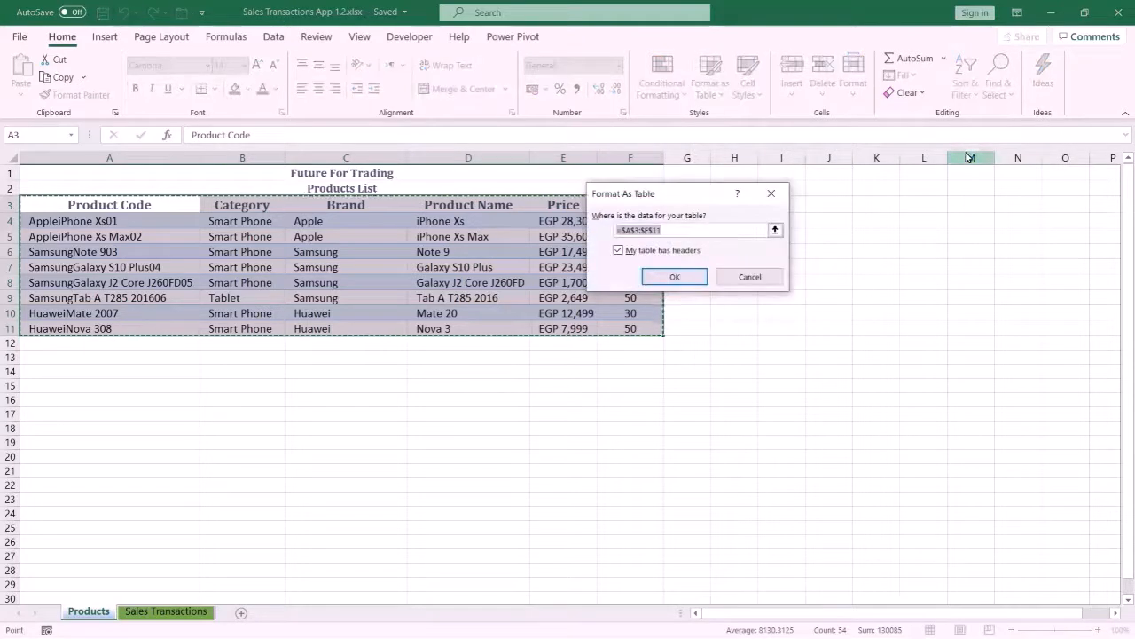
{"action": "left_click_drag", "start_coordinate": [684, 196], "coordinate": [529, 204]}
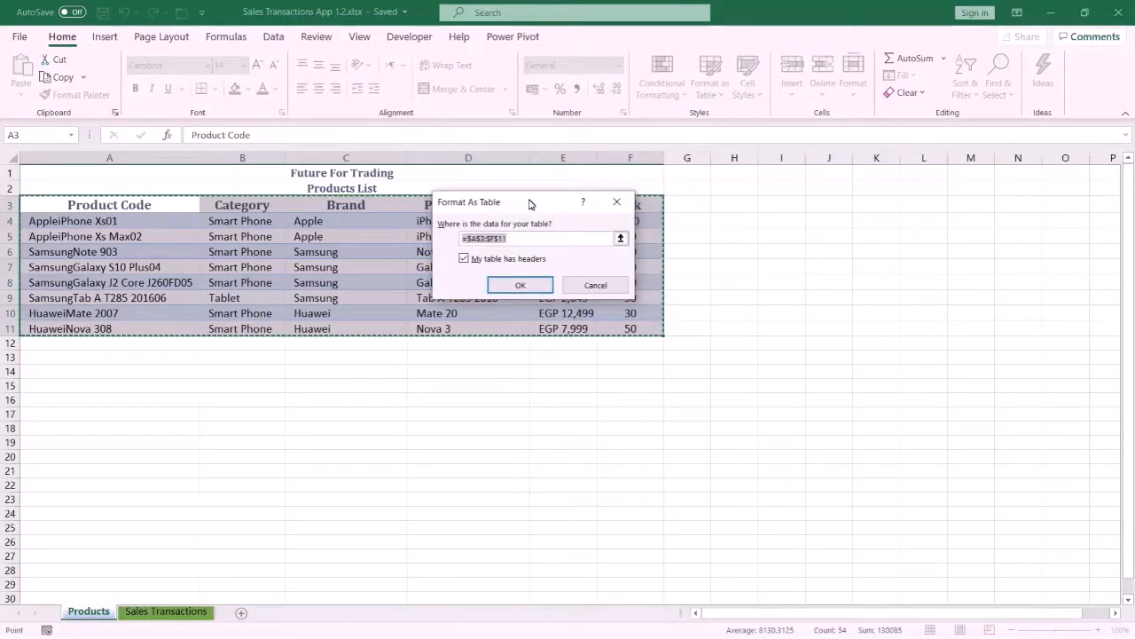
{"action": "left_click", "coordinate": [513, 285]}
{"action": "scroll", "coordinate": [510, 286], "scroll_direction": "up", "scroll_amount": 5, "text": "ctrl"}
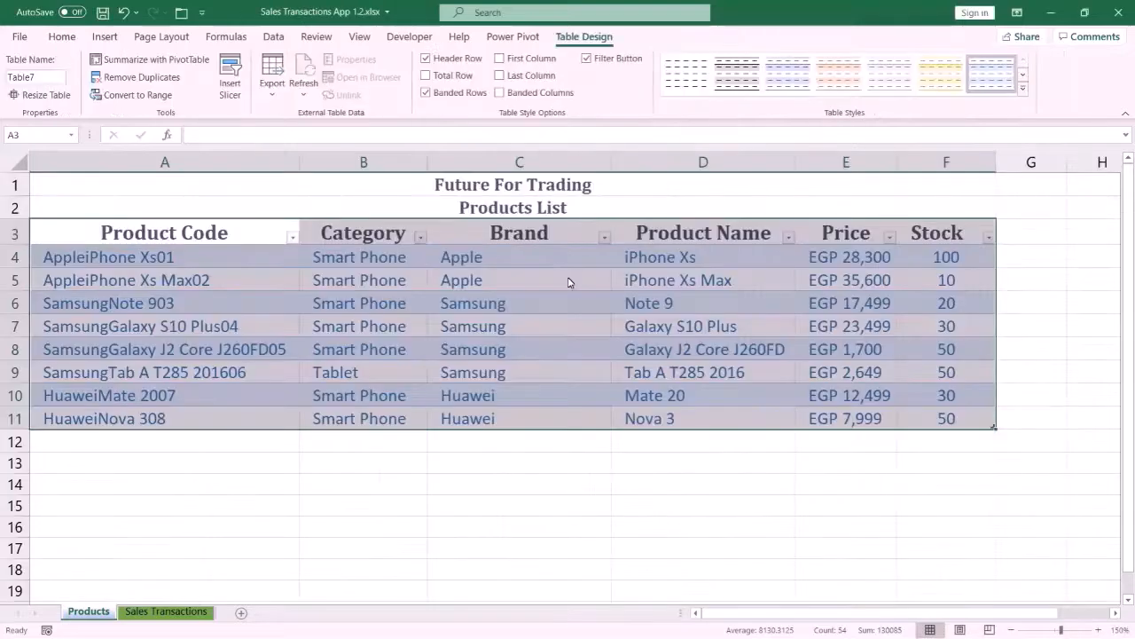
{"action": "left_click", "coordinate": [569, 282]}
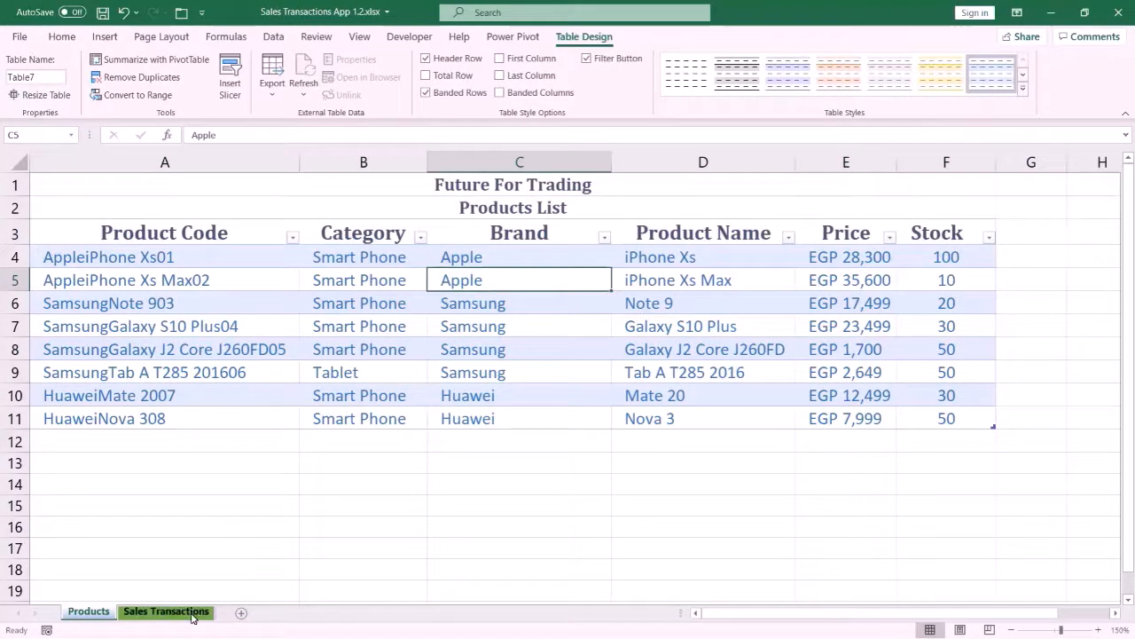
On the Sales Transactions sheet, format A3:H4 as a table with headers in the same light blue style.
{"action": "left_click", "coordinate": [195, 612]}
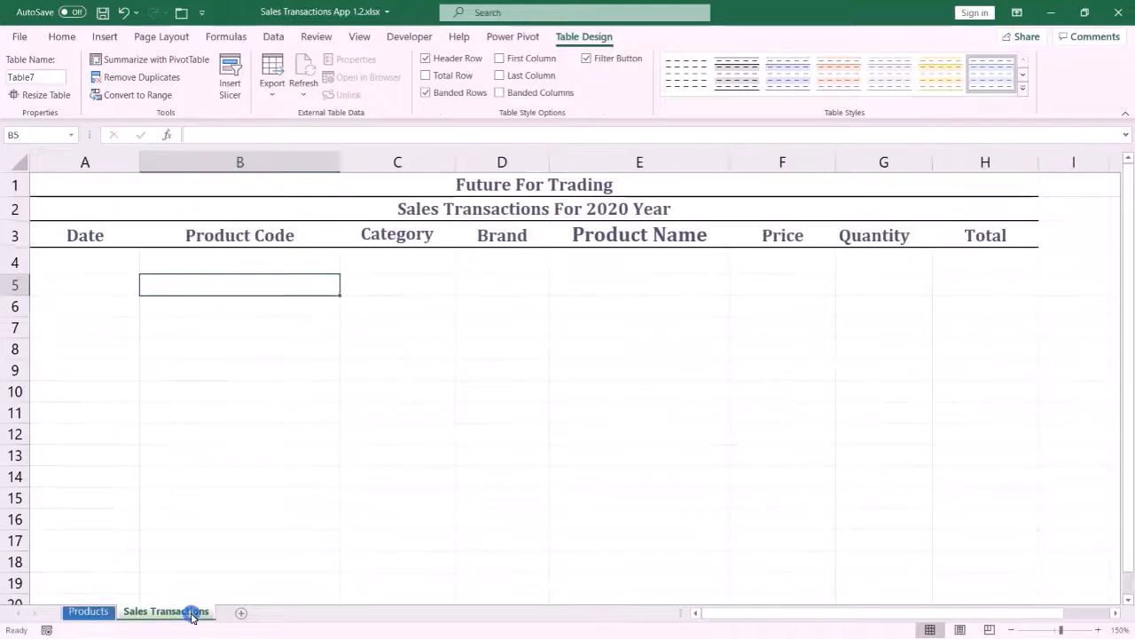
{"action": "left_click", "coordinate": [311, 243]}
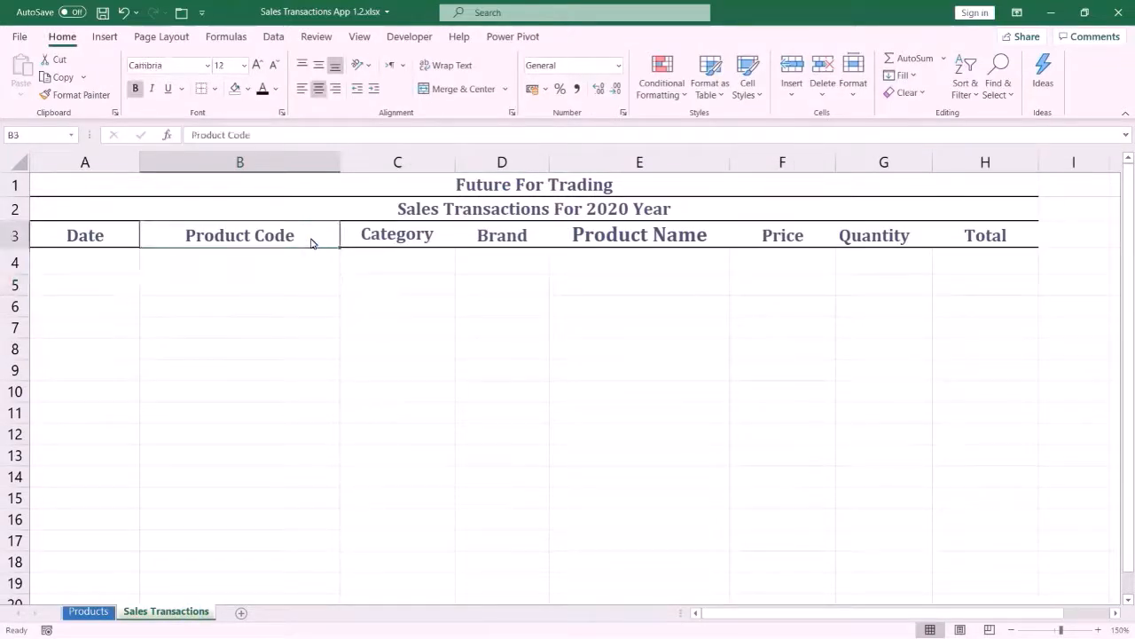
{"action": "left_click", "coordinate": [112, 246]}
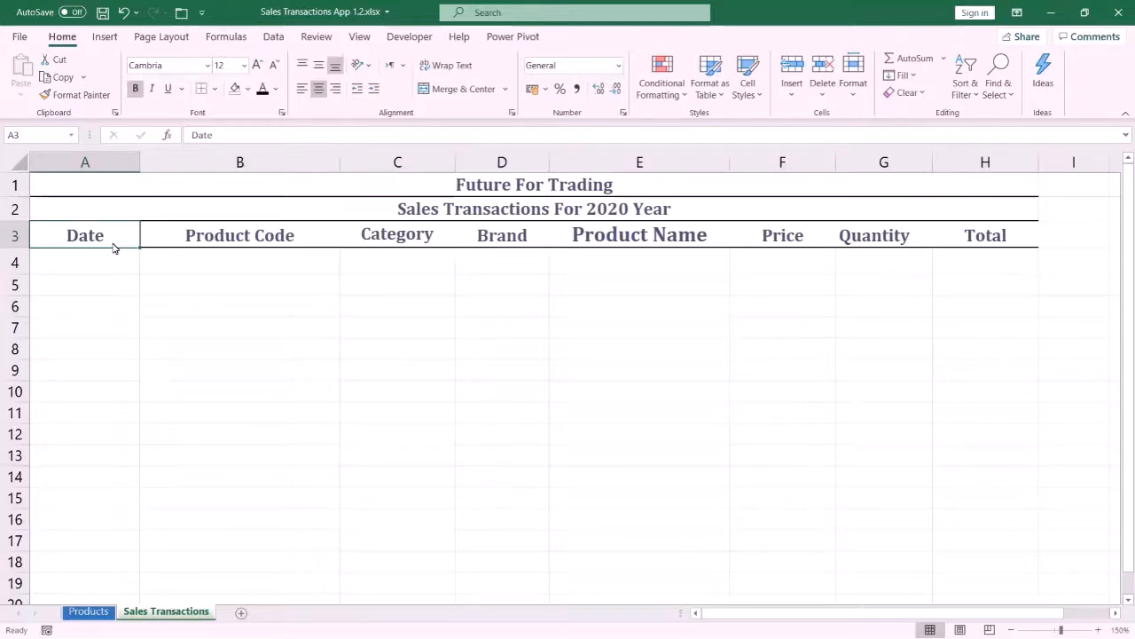
{"action": "key", "text": "ctrl+shift+Right"}
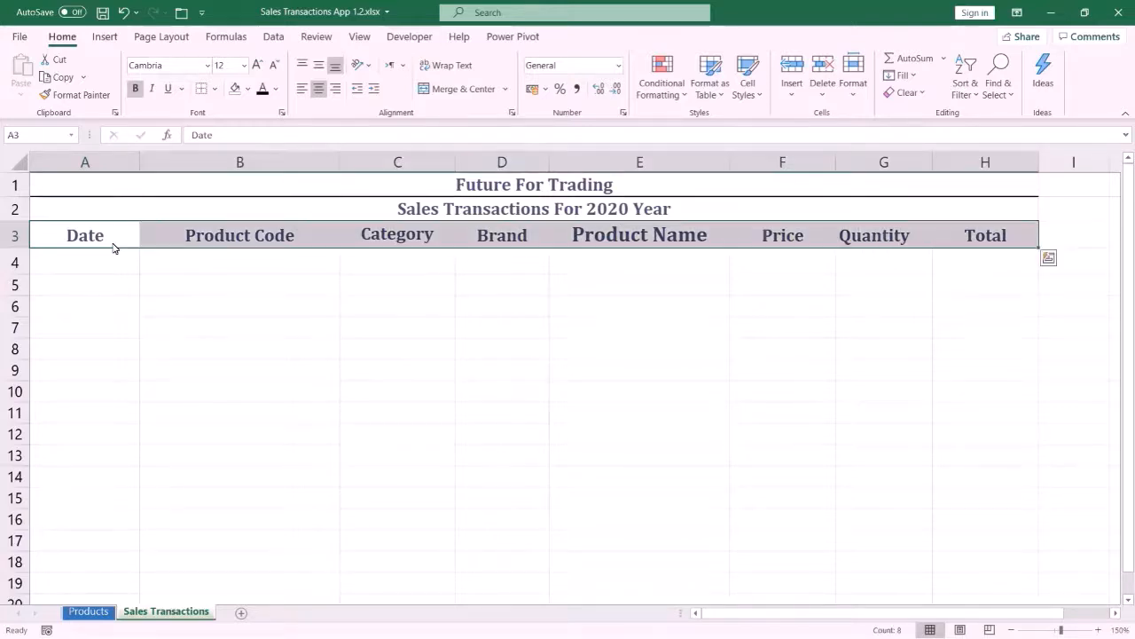
{"action": "key", "text": "shift+Down"}
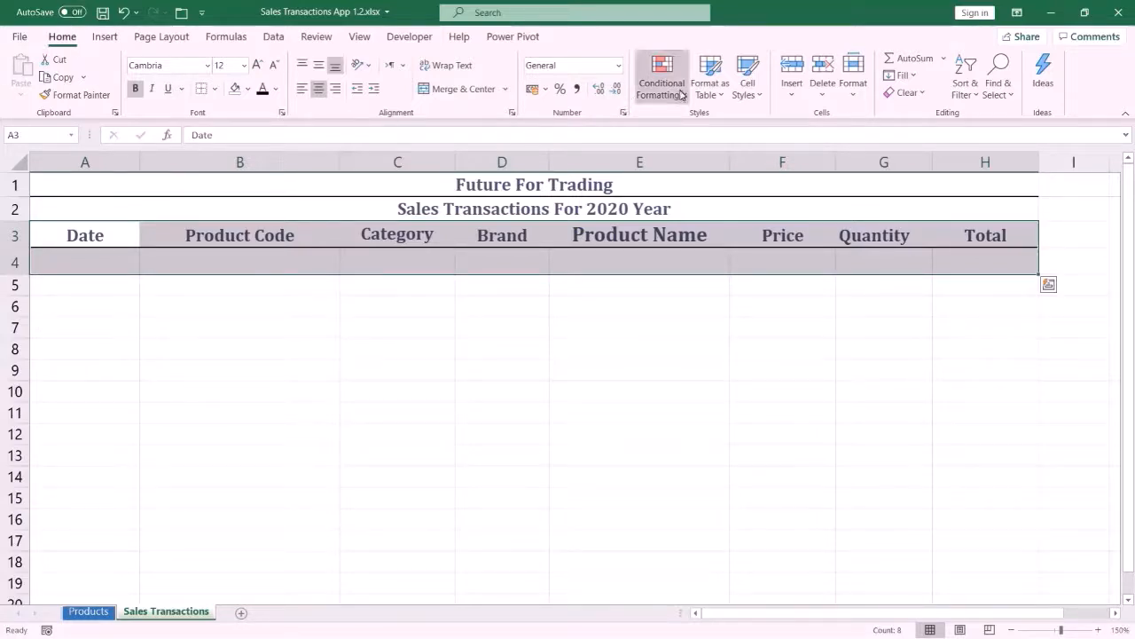
{"action": "left_click", "coordinate": [707, 89]}
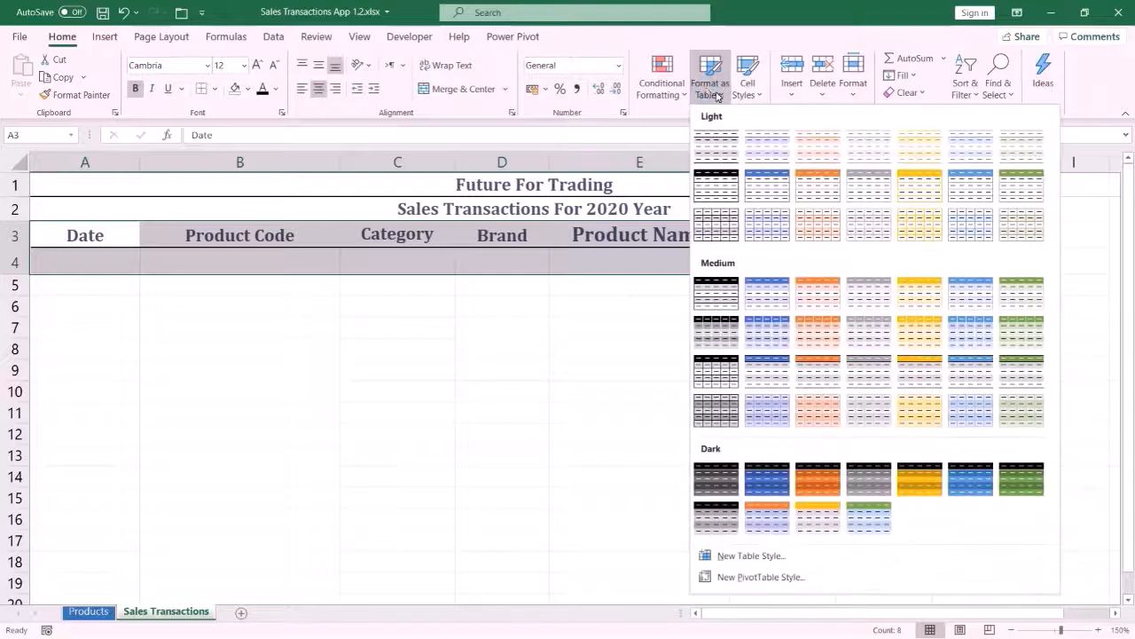
{"action": "left_click", "coordinate": [967, 151]}
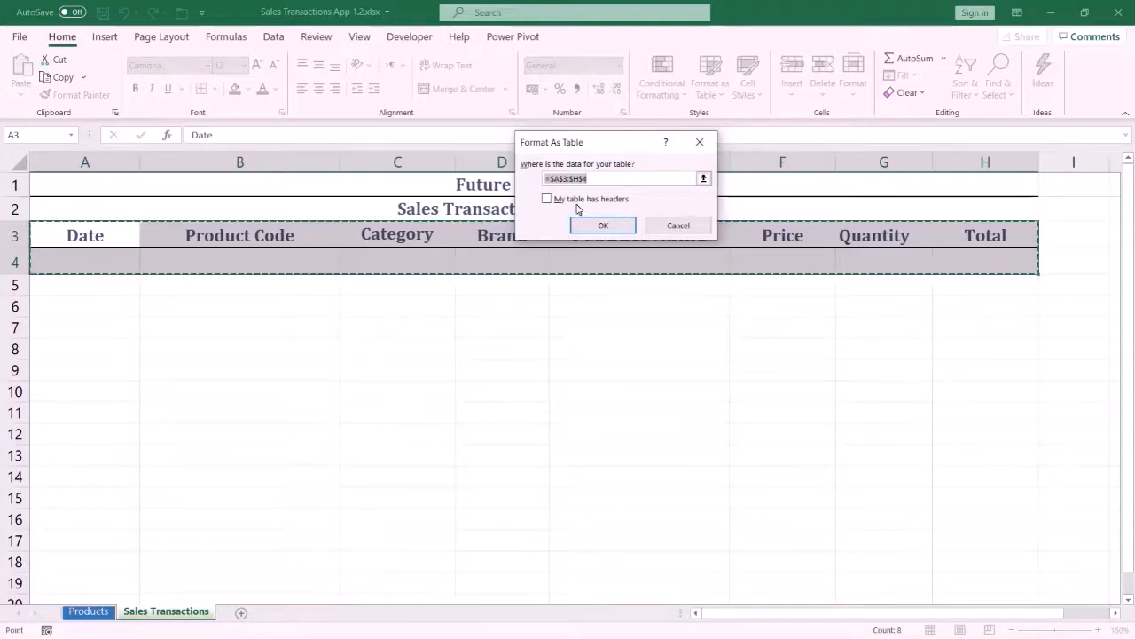
{"action": "left_click", "coordinate": [547, 198]}
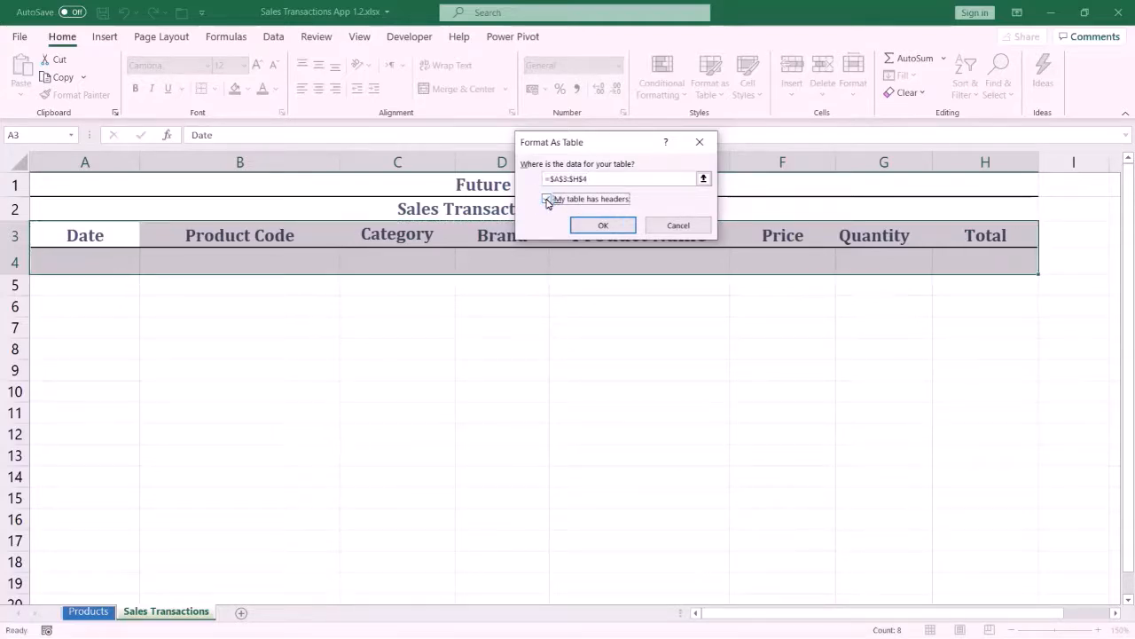
{"action": "left_click", "coordinate": [603, 227]}
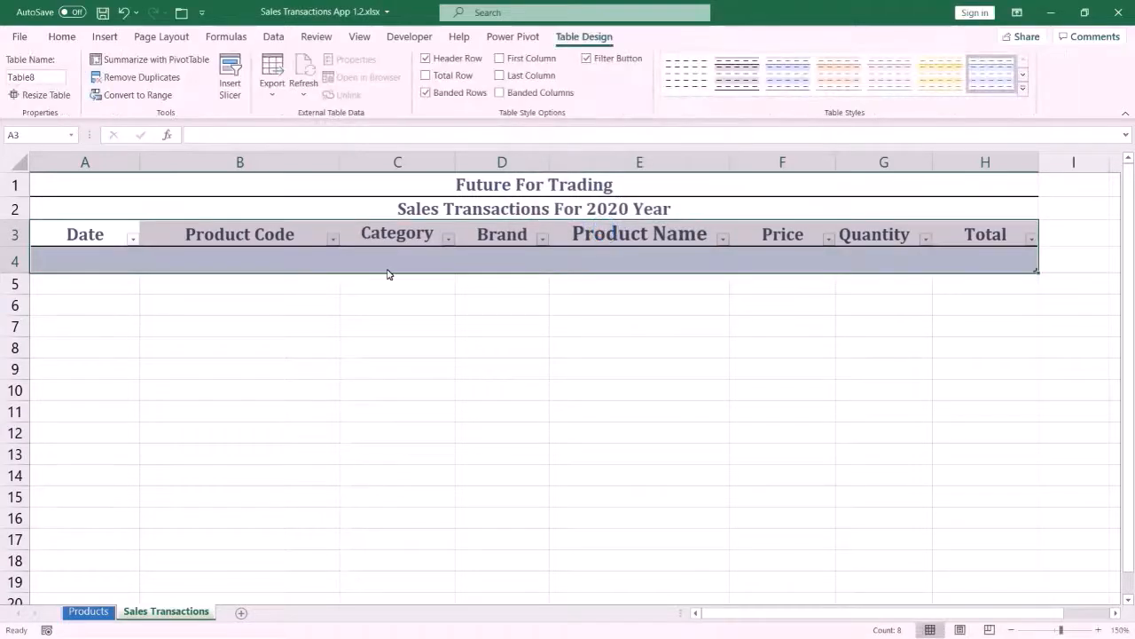
{"action": "left_click", "coordinate": [298, 261]}
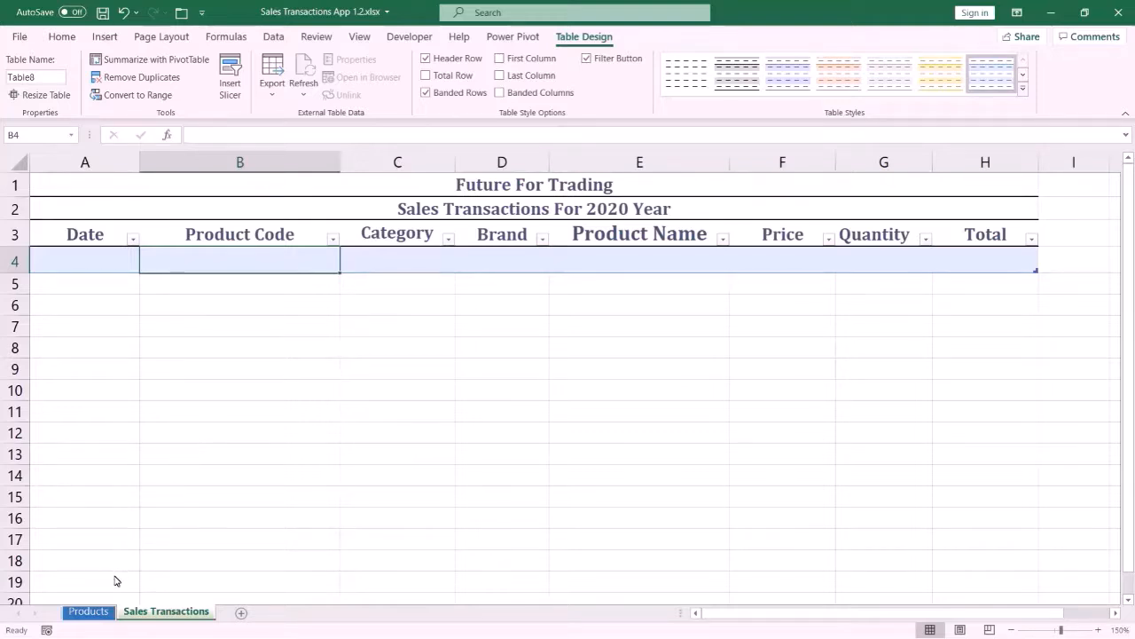
Define the name ProductCode for the product codes in A4:A11 of the Products sheet.
{"action": "left_click", "coordinate": [99, 611]}
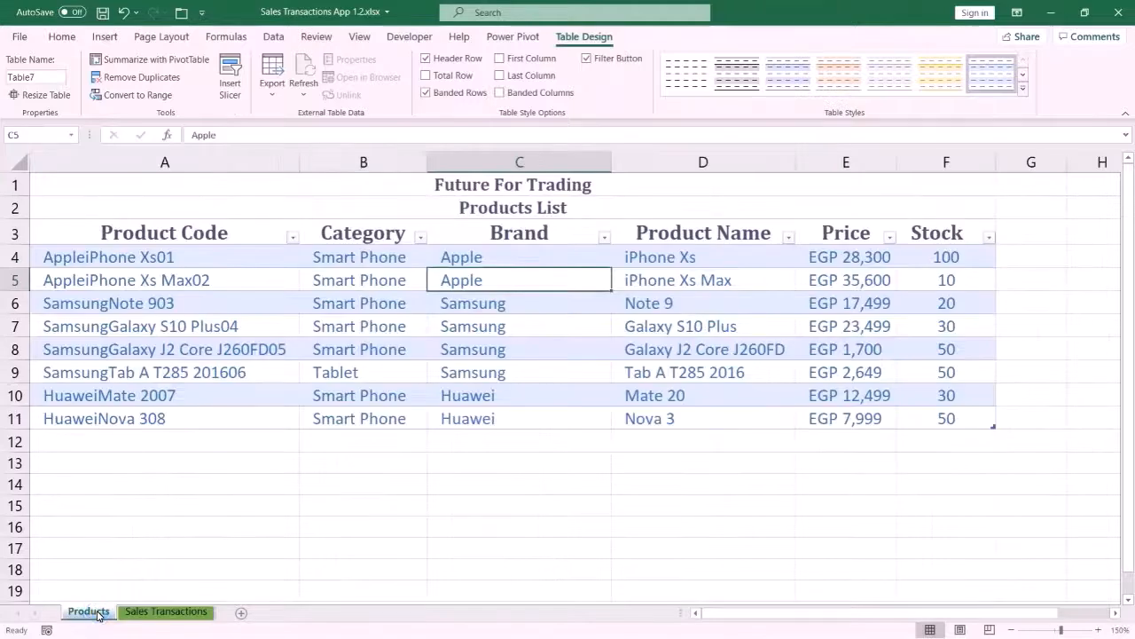
{"action": "left_click", "coordinate": [153, 404]}
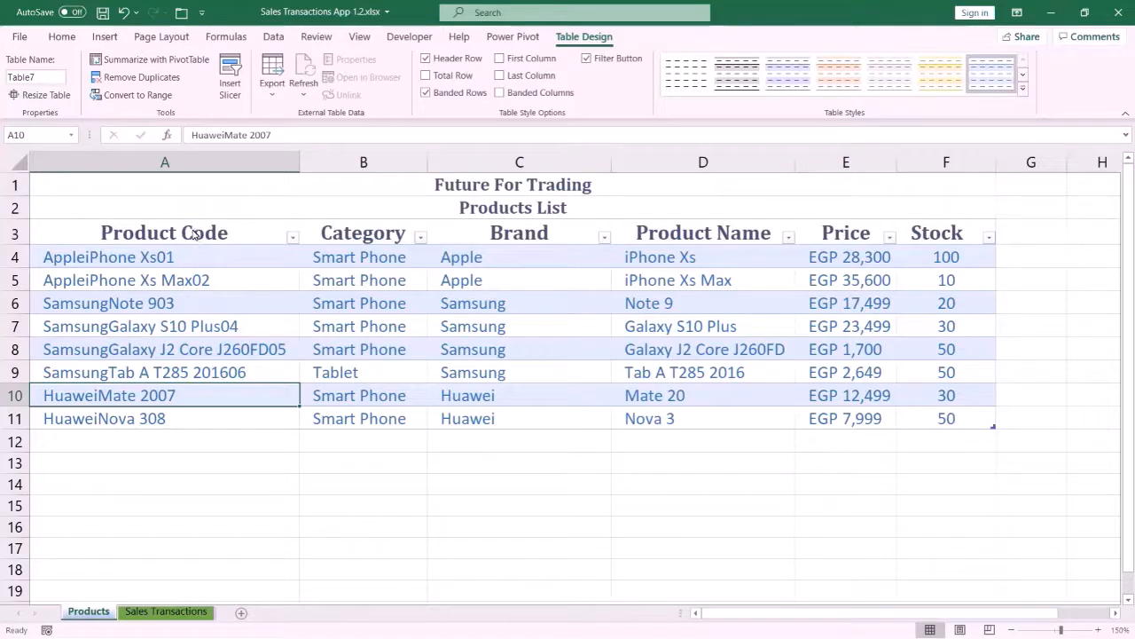
{"action": "left_click", "coordinate": [194, 233]}
{"action": "key", "text": "ctrl+space"}
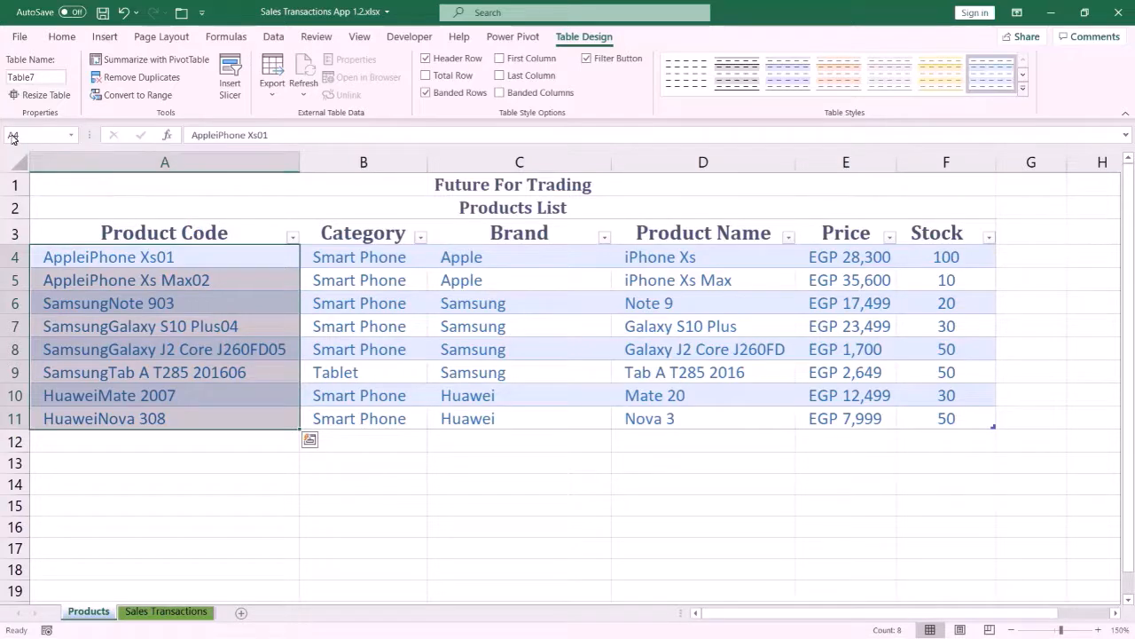
{"action": "left_click", "coordinate": [12, 135]}
{"action": "type", "text": "ProductCode"}
{"action": "key", "text": "Return"}
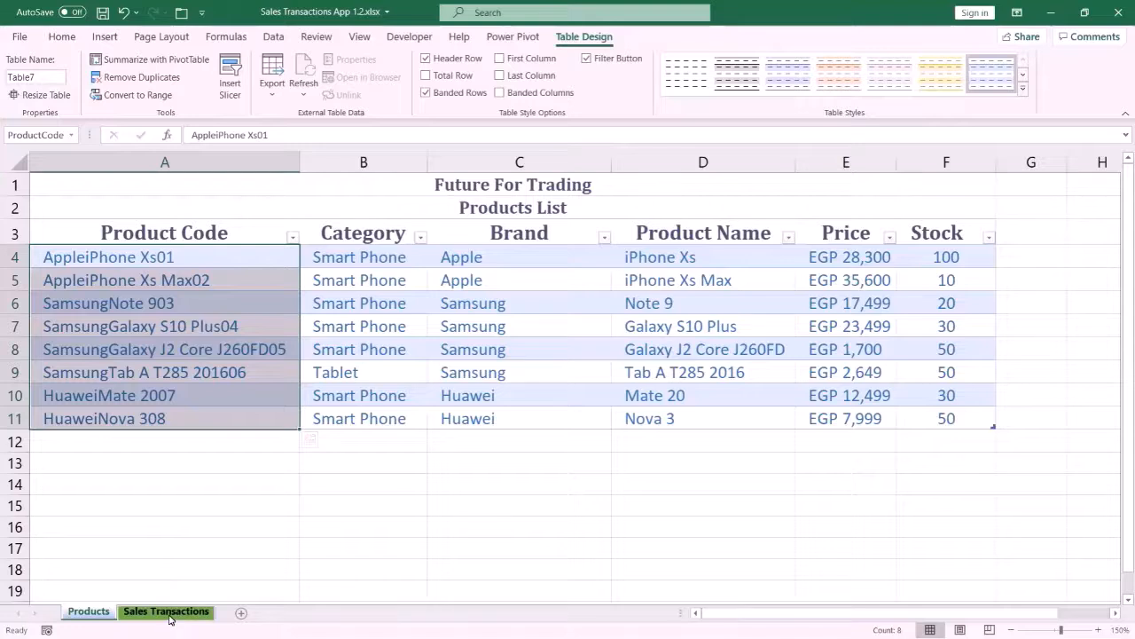
Start a data validation rule for cell B4 of the Sales Transactions sheet that allows values from a list.
{"action": "left_click", "coordinate": [167, 612]}
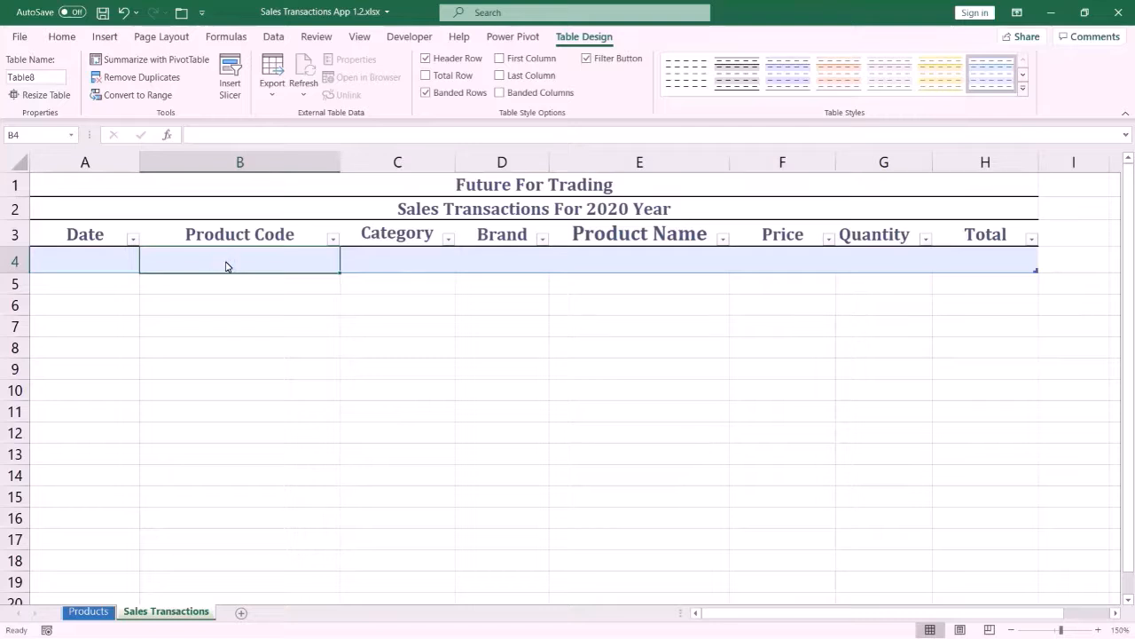
{"action": "left_click", "coordinate": [274, 37]}
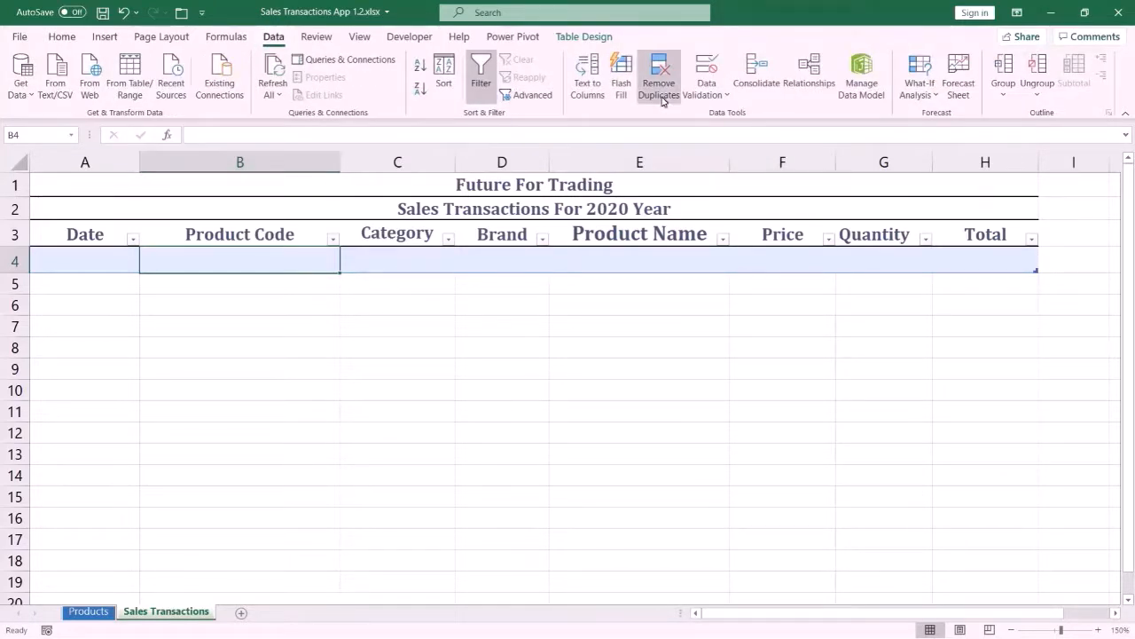
{"action": "left_click", "coordinate": [699, 76]}
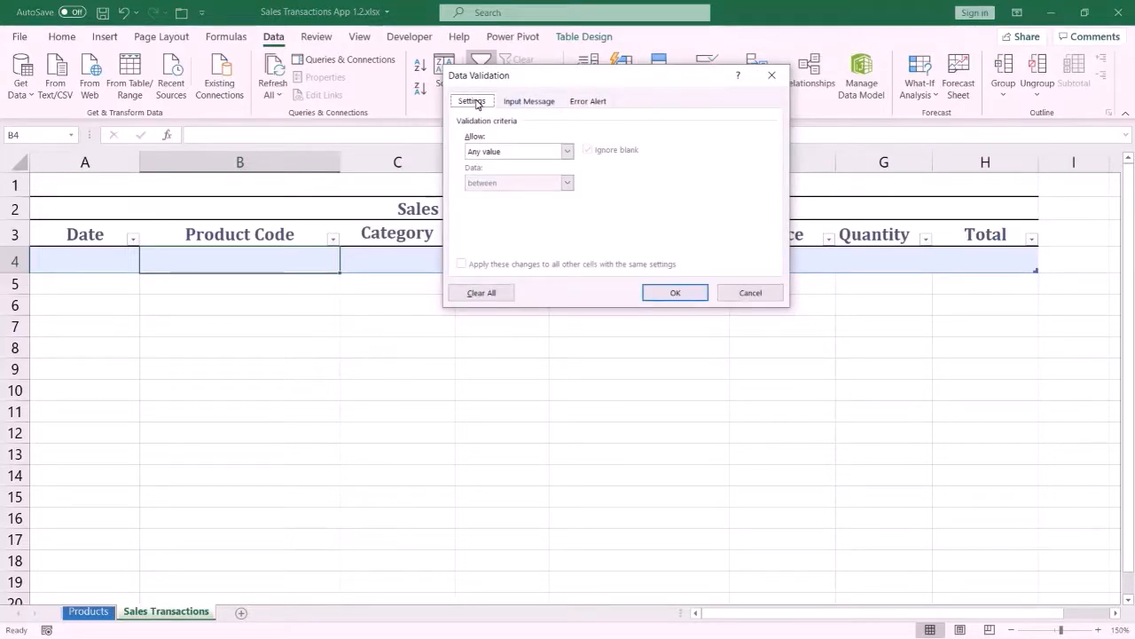
{"action": "left_click", "coordinate": [568, 152]}
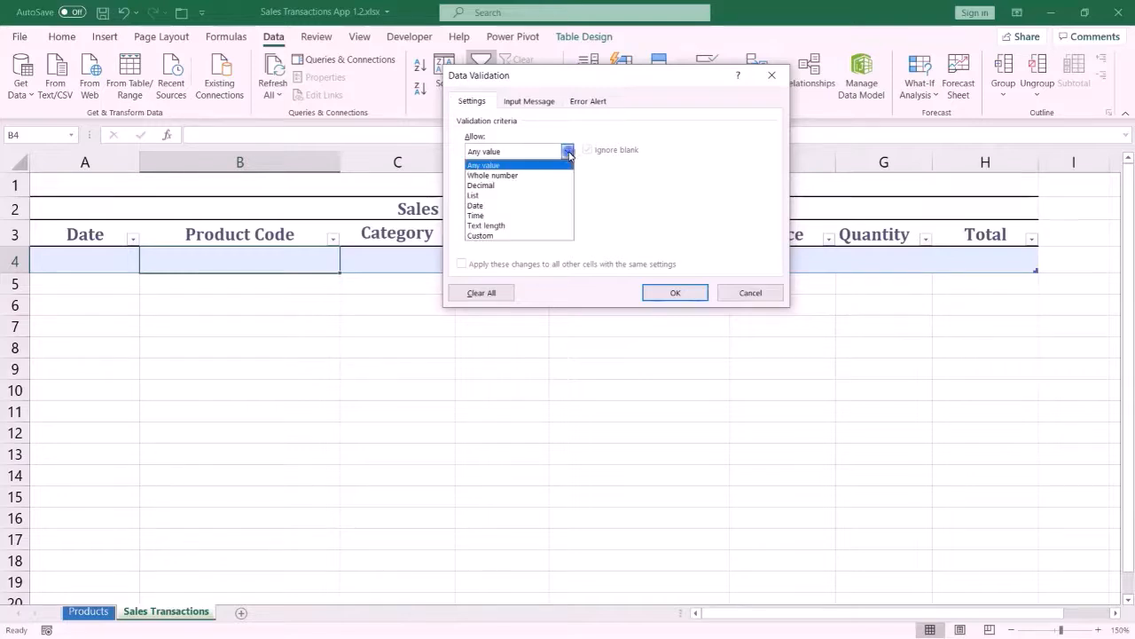
{"action": "left_click", "coordinate": [522, 196]}
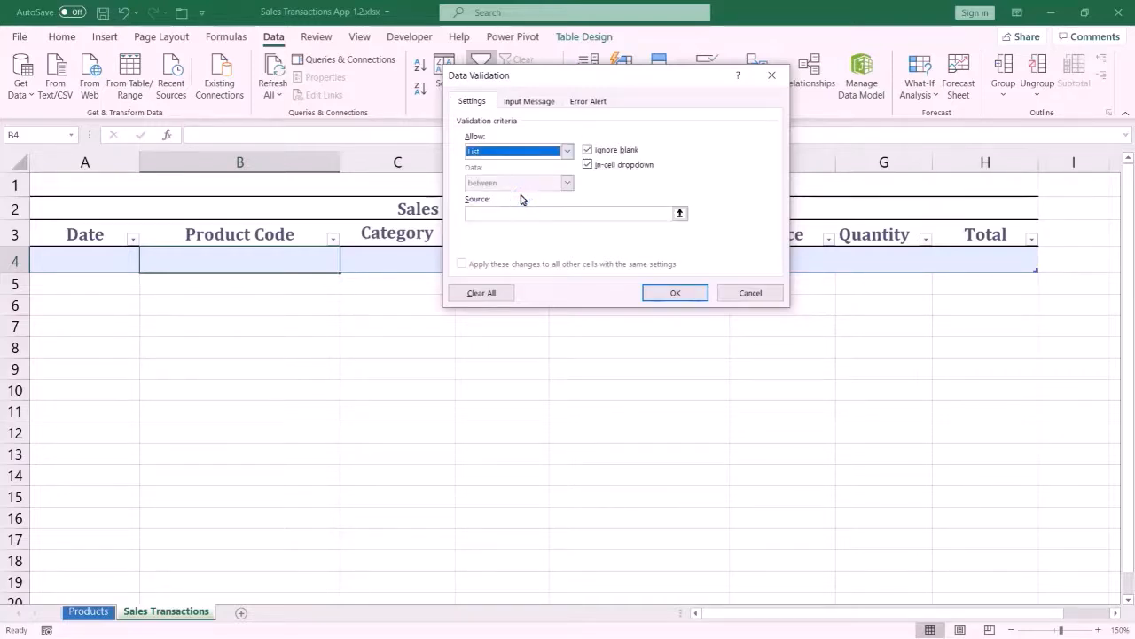
Set the list source to the defined name ProductCode, apply the validation, and check the resulting choices in cell B4.
{"action": "left_click", "coordinate": [488, 214]}
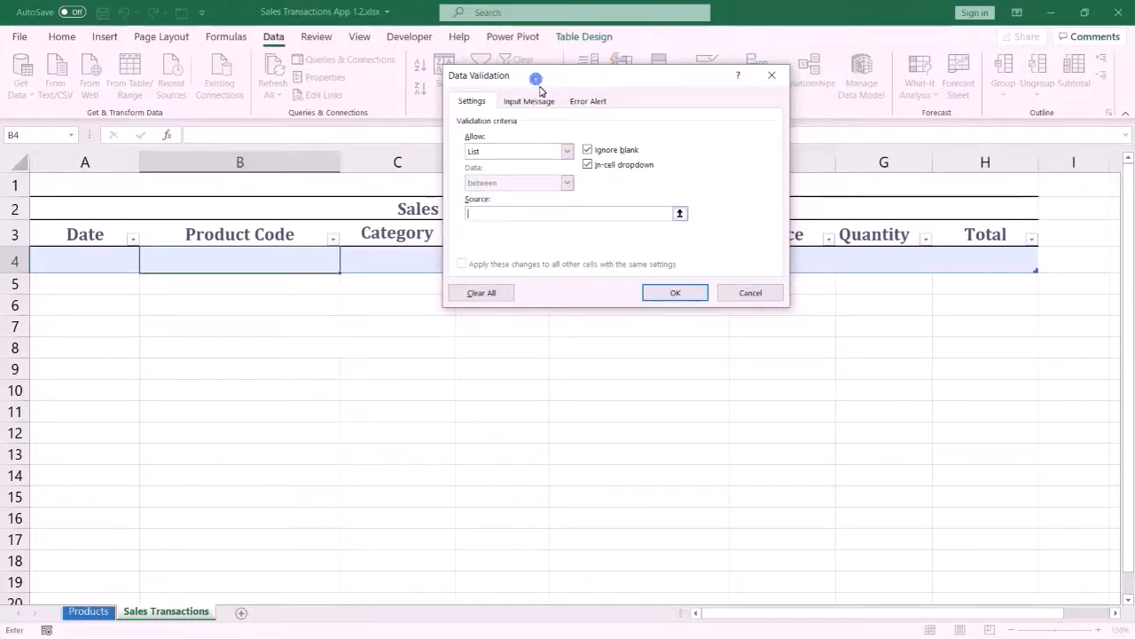
{"action": "left_click_drag", "start_coordinate": [536, 84], "coordinate": [629, 213]}
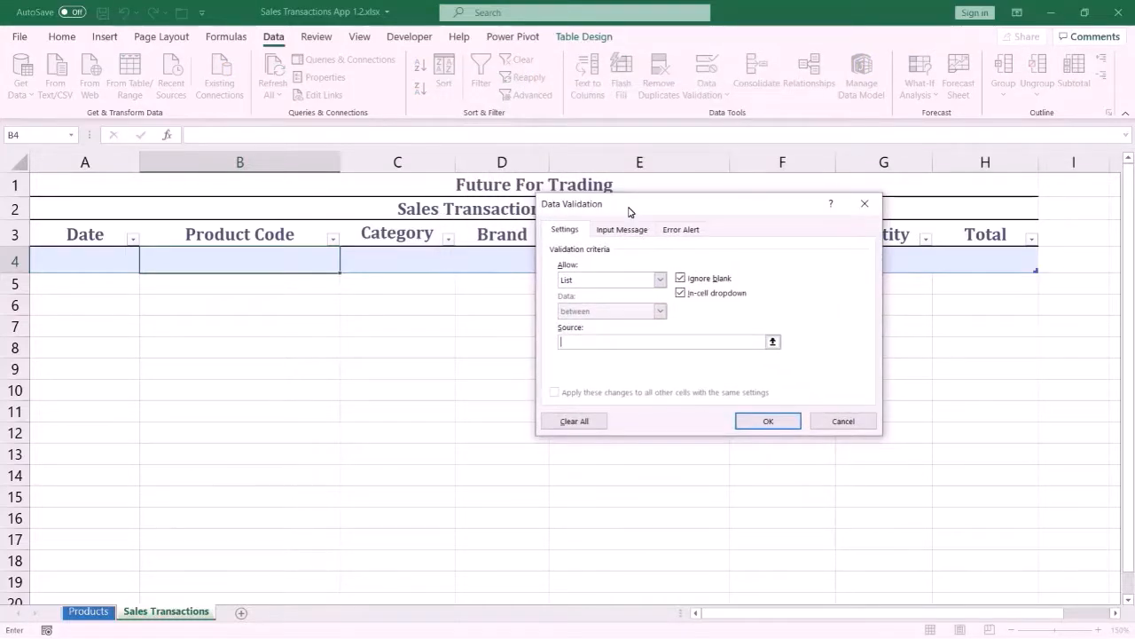
{"action": "left_click", "coordinate": [227, 39]}
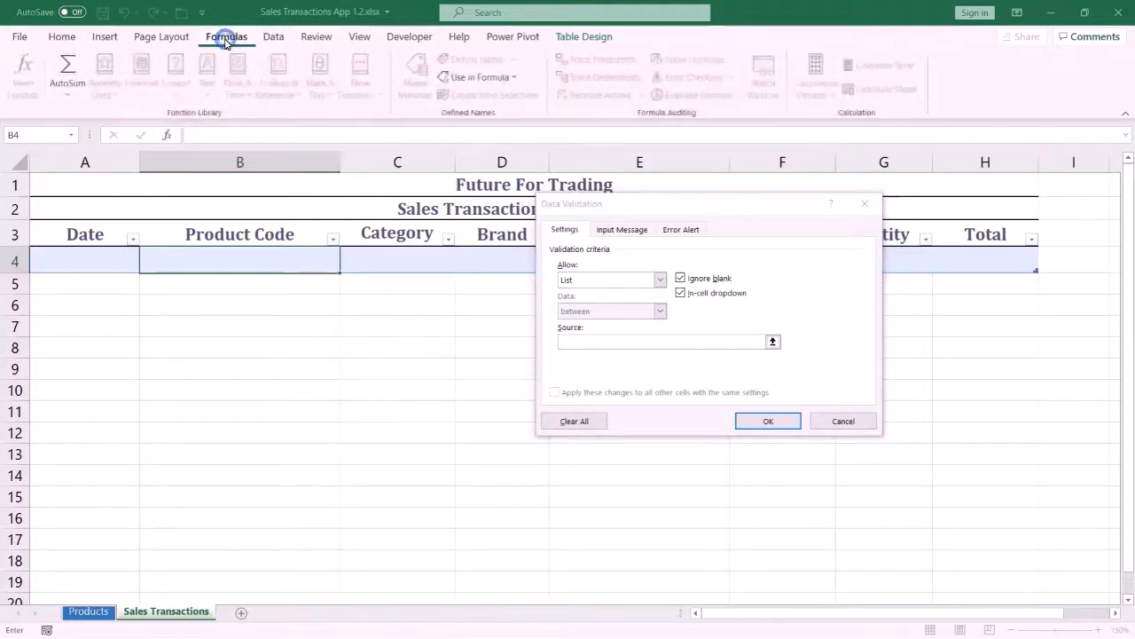
{"action": "left_click", "coordinate": [459, 78]}
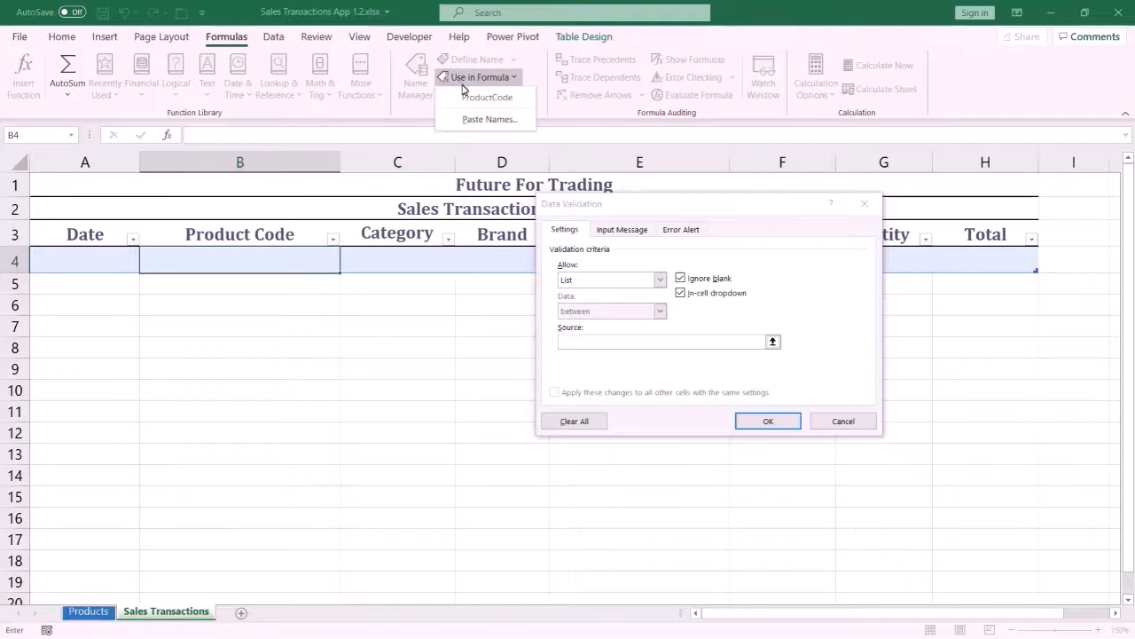
{"action": "left_click", "coordinate": [479, 97]}
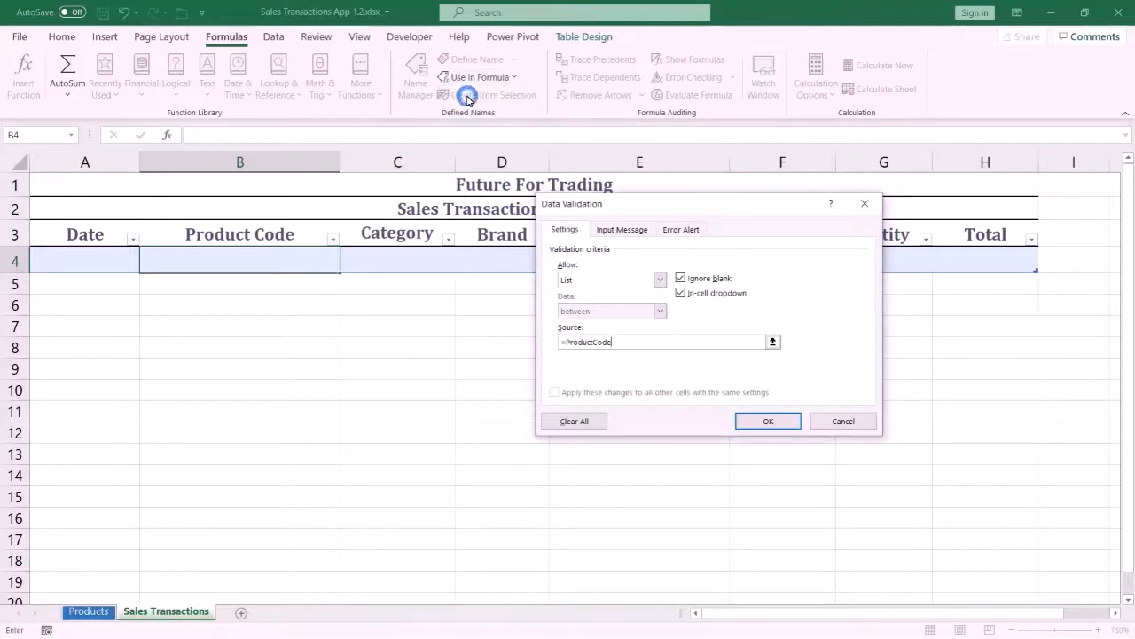
{"action": "left_click", "coordinate": [764, 420]}
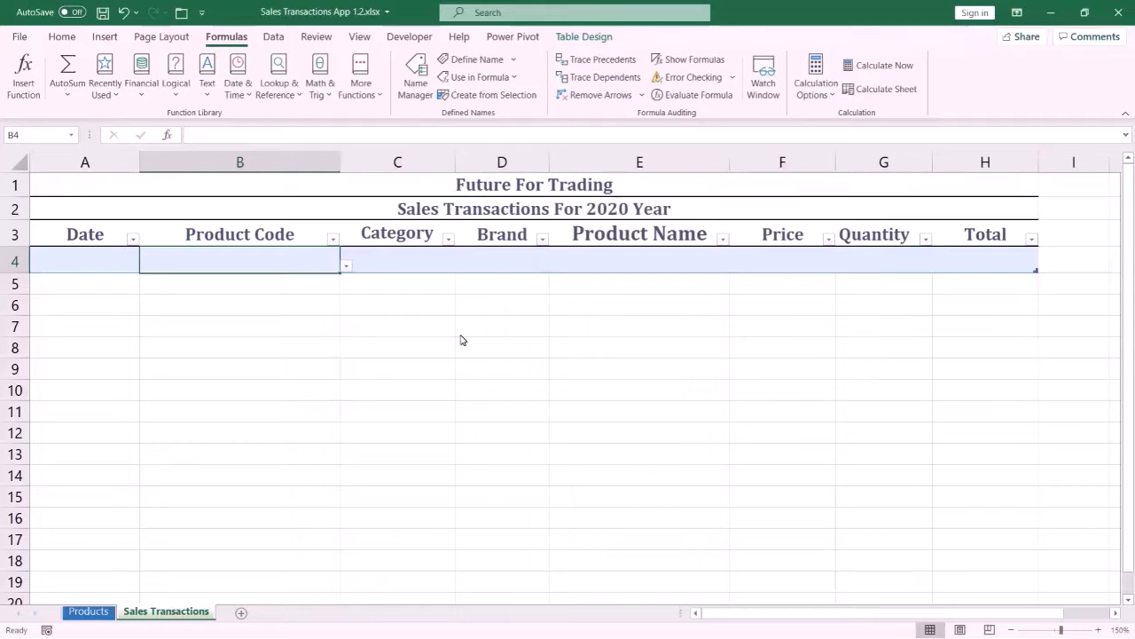
{"action": "left_click", "coordinate": [346, 267]}
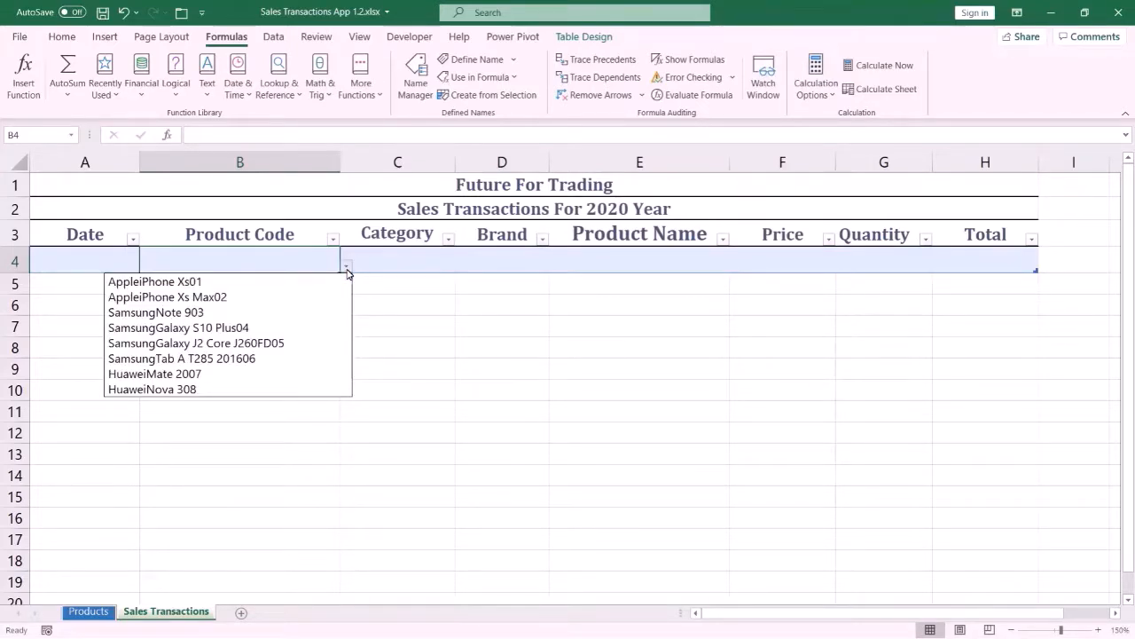
{"action": "left_click", "coordinate": [347, 267]}
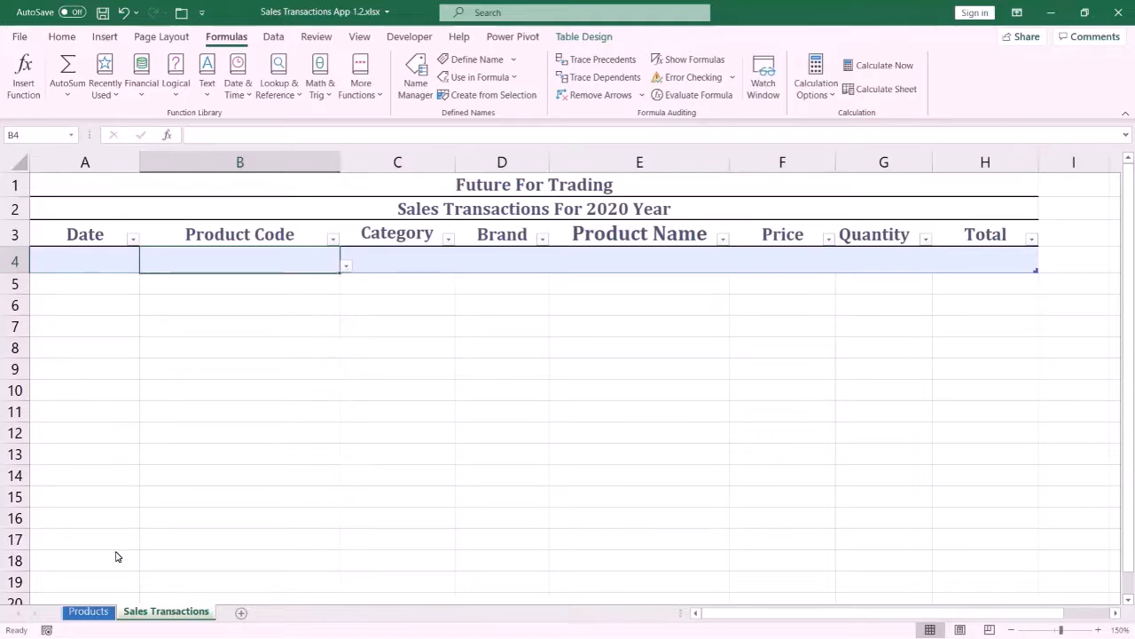
Add a new row at the end of the Products table with the product code HTC.
{"action": "left_click", "coordinate": [88, 611]}
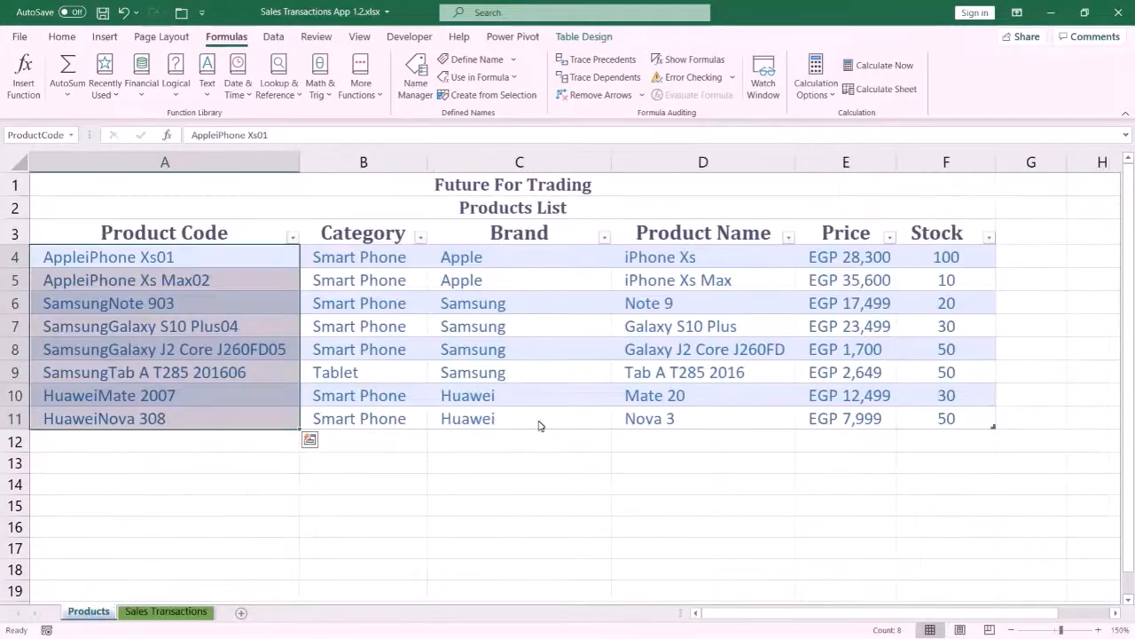
{"action": "left_click", "coordinate": [924, 425]}
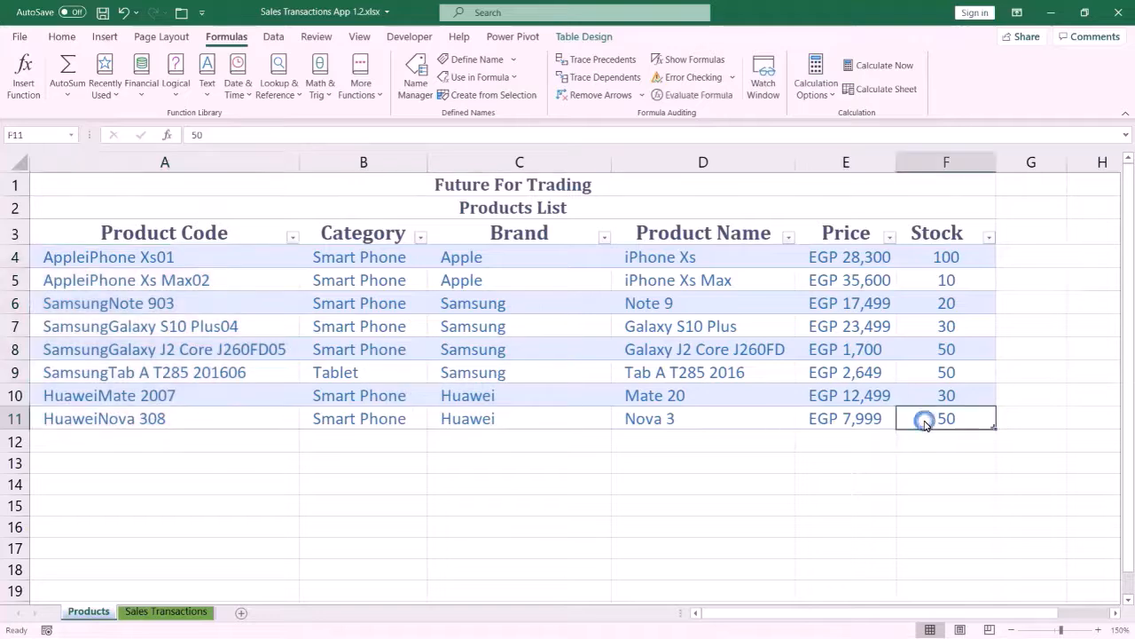
{"action": "key", "text": "Tab"}
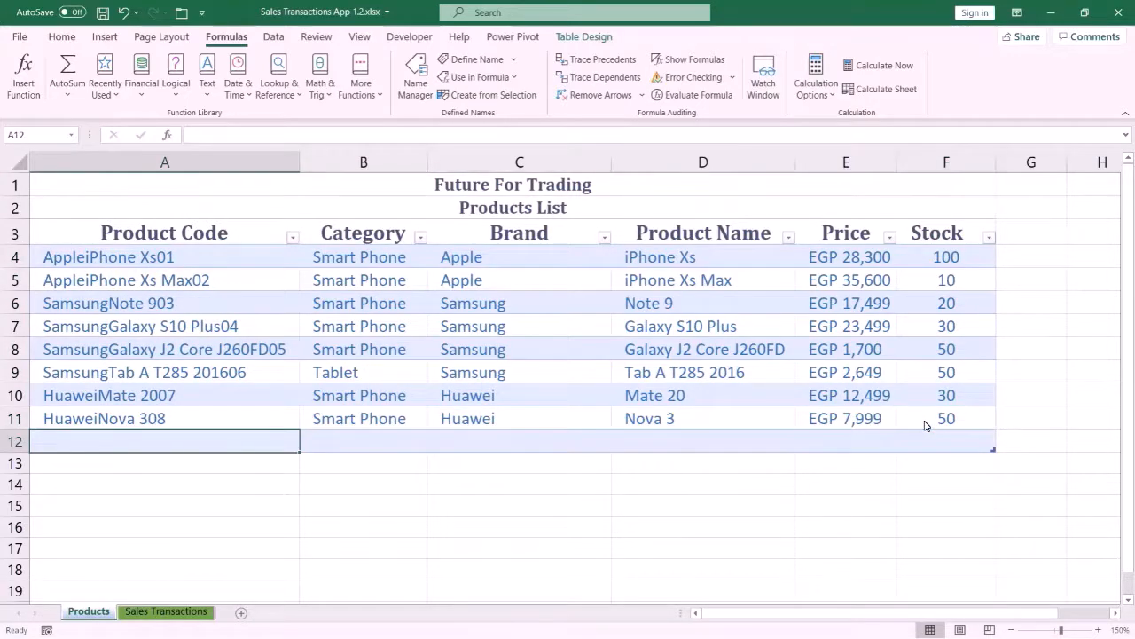
{"action": "type", "text": "HTC"}
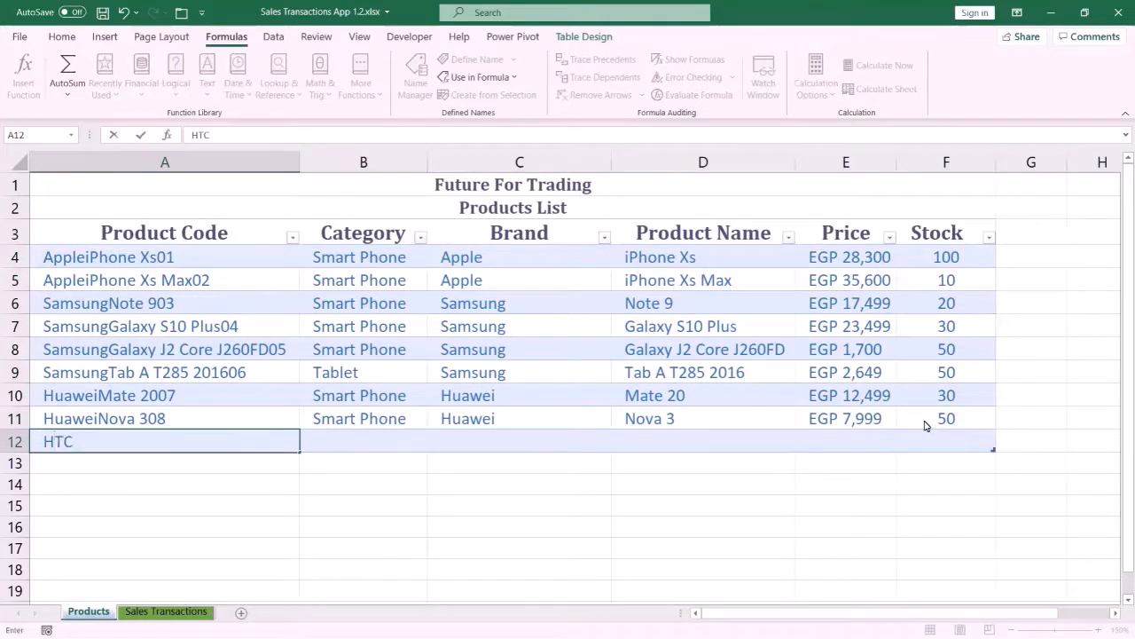
{"action": "key", "text": "Tab"}
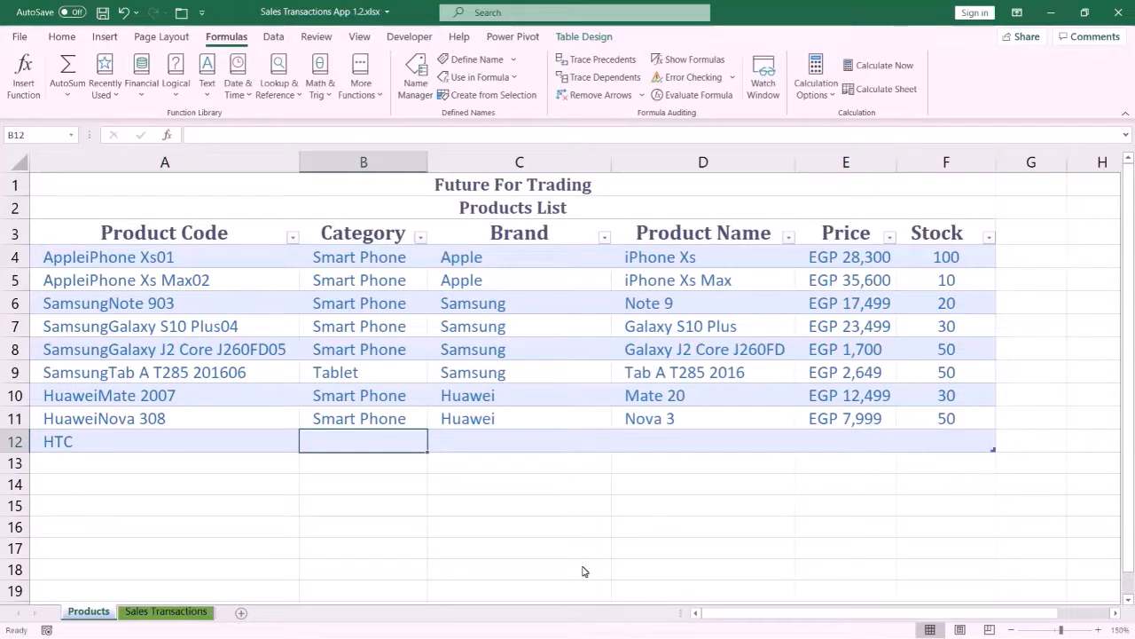
Check the product code choices in B4 of Sales Transactions for HTC, and pick AppleiPhone Xs Max02.
{"action": "left_click", "coordinate": [202, 611]}
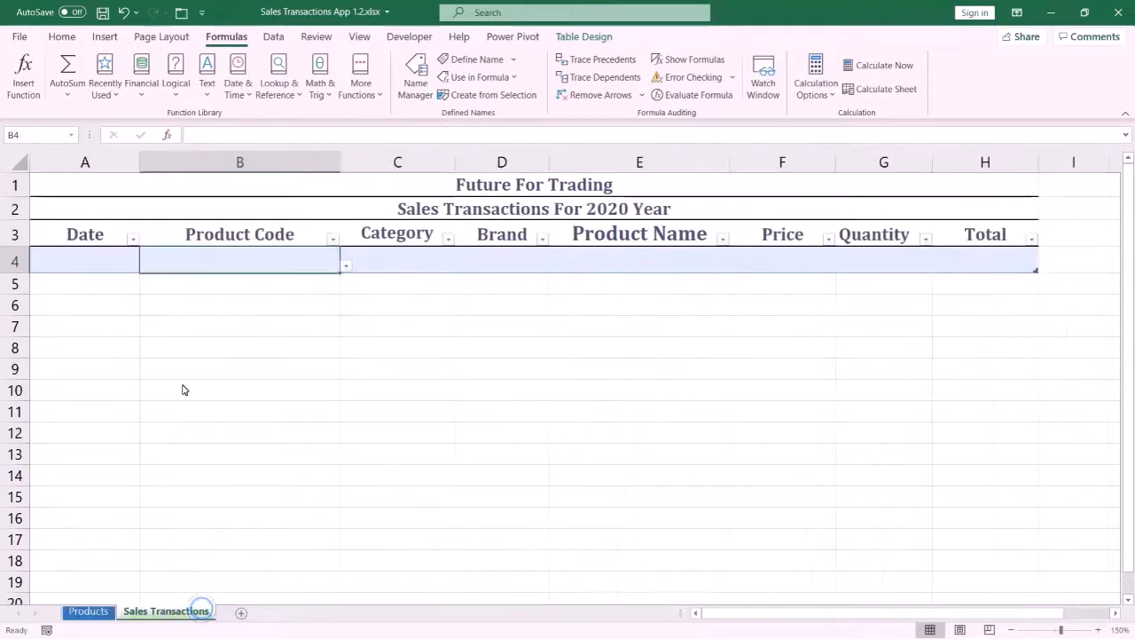
{"action": "left_click", "coordinate": [347, 265]}
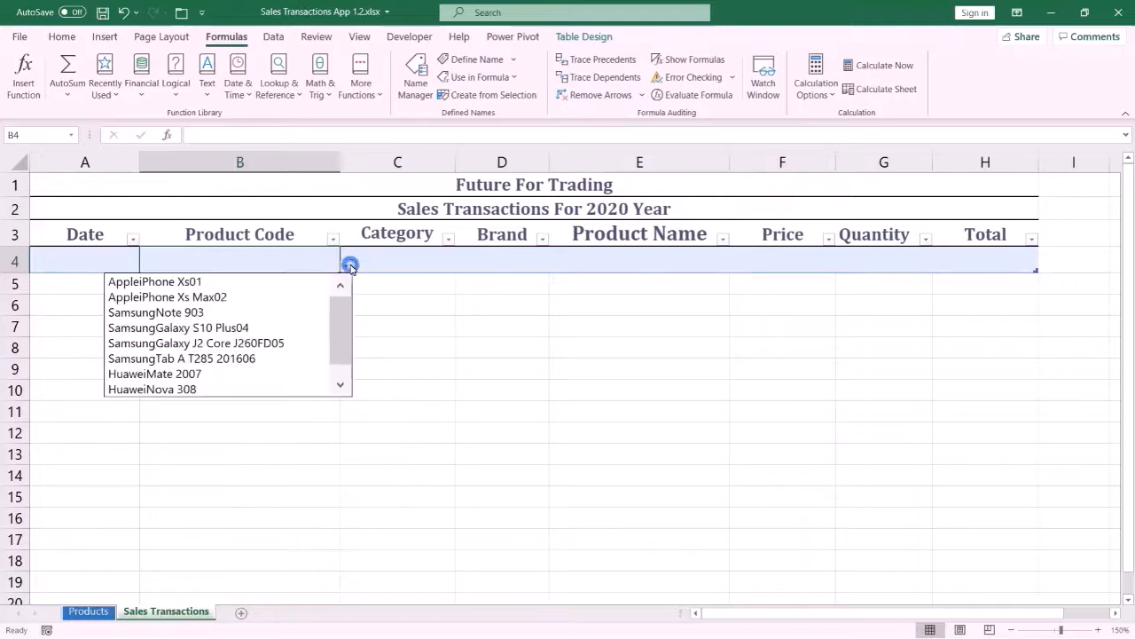
{"action": "left_click_drag", "start_coordinate": [347, 317], "coordinate": [347, 352]}
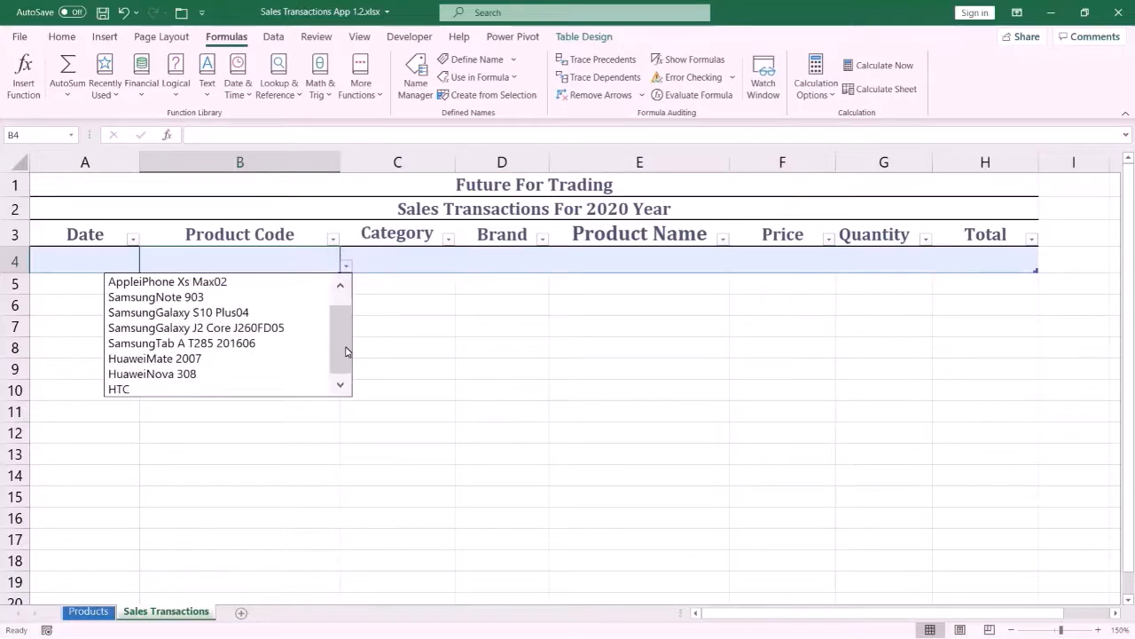
{"action": "left_click", "coordinate": [393, 261]}
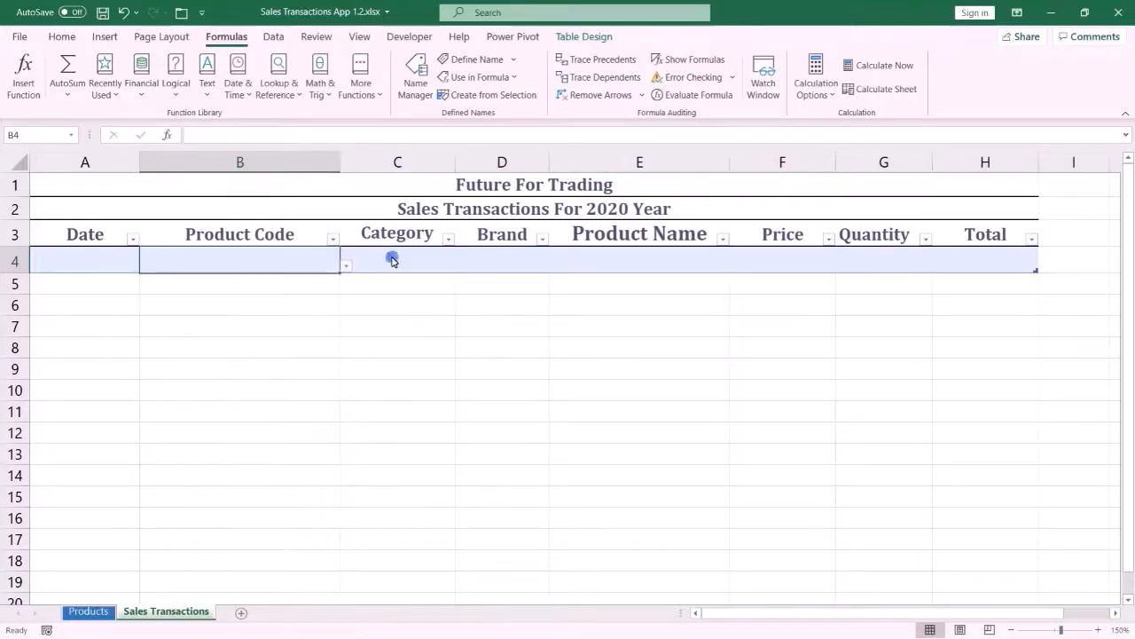
{"action": "left_click", "coordinate": [348, 269]}
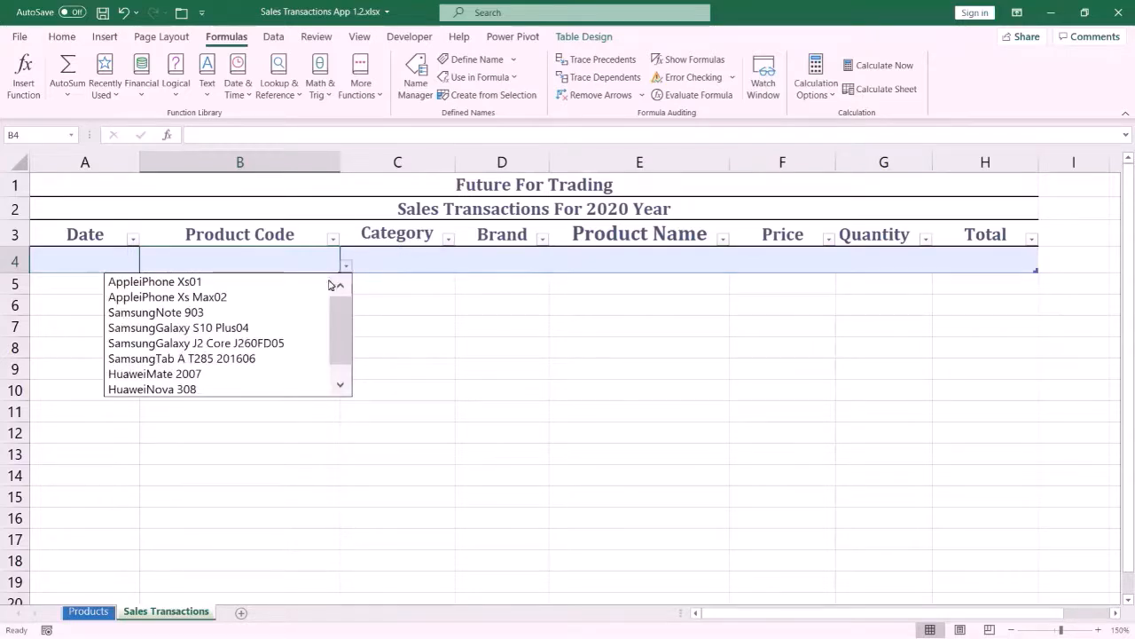
{"action": "left_click", "coordinate": [275, 299]}
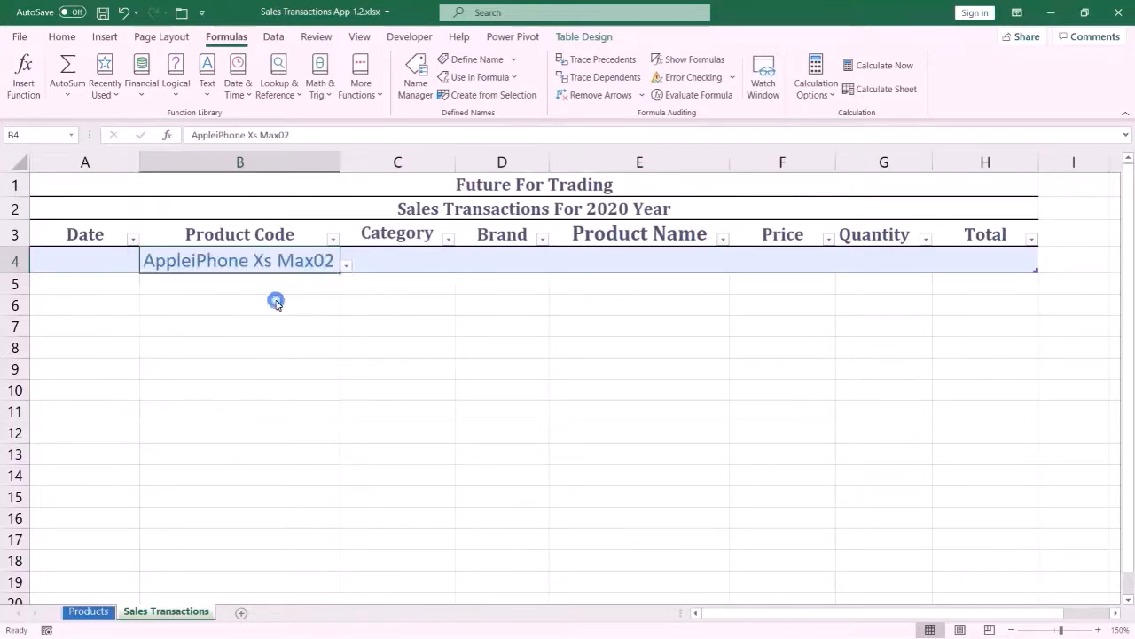
Start an XLOOKUP formula in Category cell C4 with $B4 as the lookup value, locking only its column.
{"action": "left_click", "coordinate": [387, 271]}
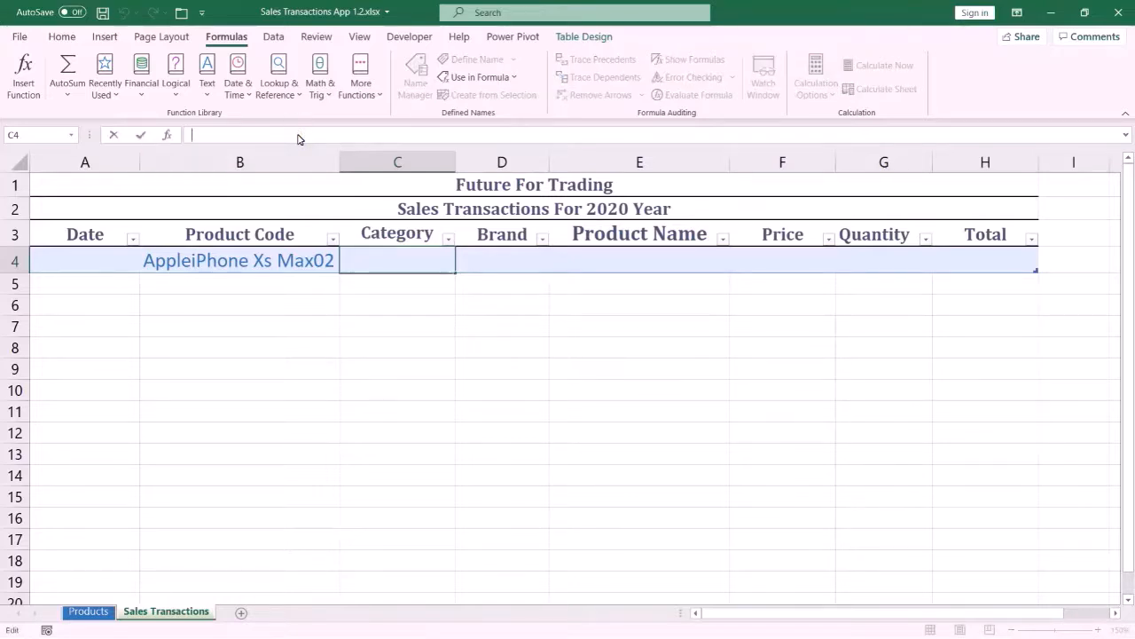
{"action": "type", "text": "=xlo"}
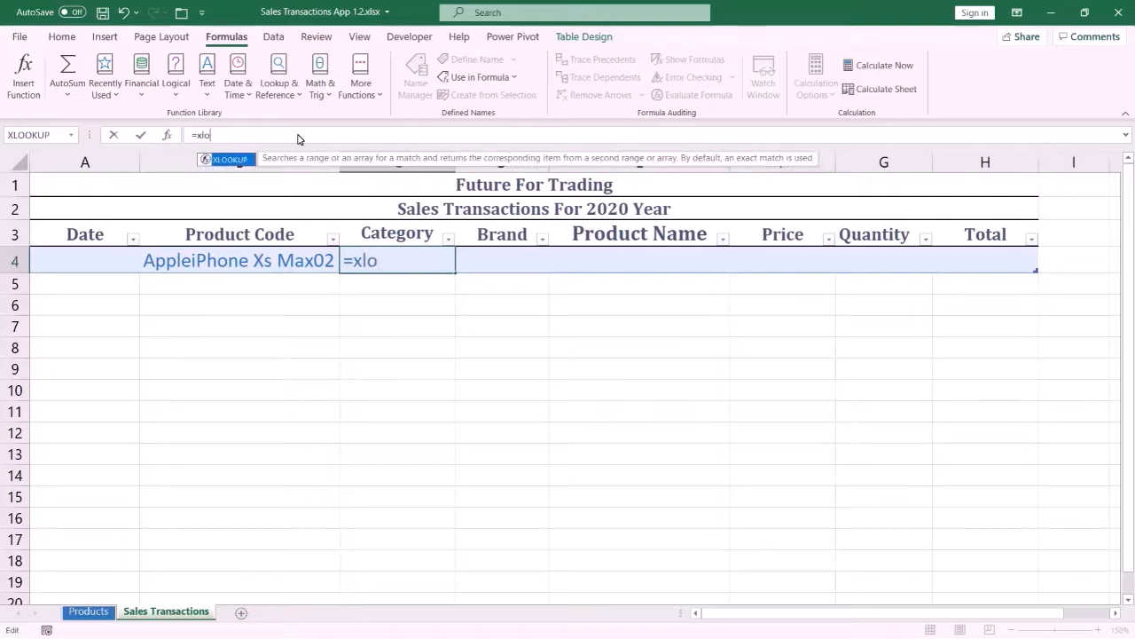
{"action": "key", "text": "Tab"}
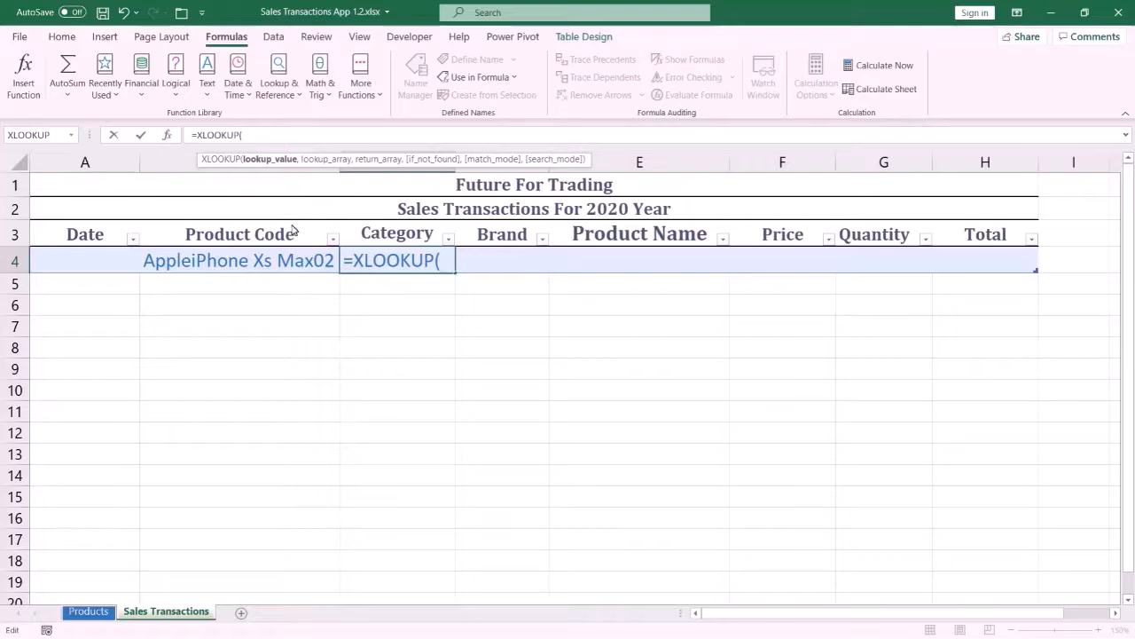
{"action": "left_click", "coordinate": [280, 266]}
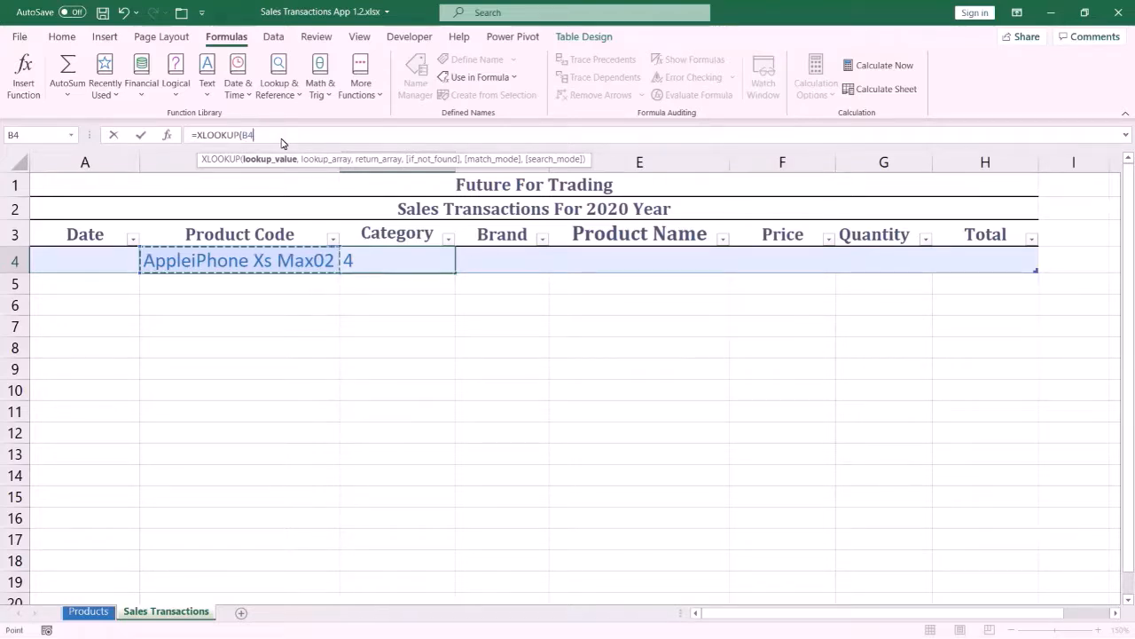
{"action": "key", "text": "F4"}
{"action": "key", "text": "F4"}
{"action": "key", "text": "F4"}
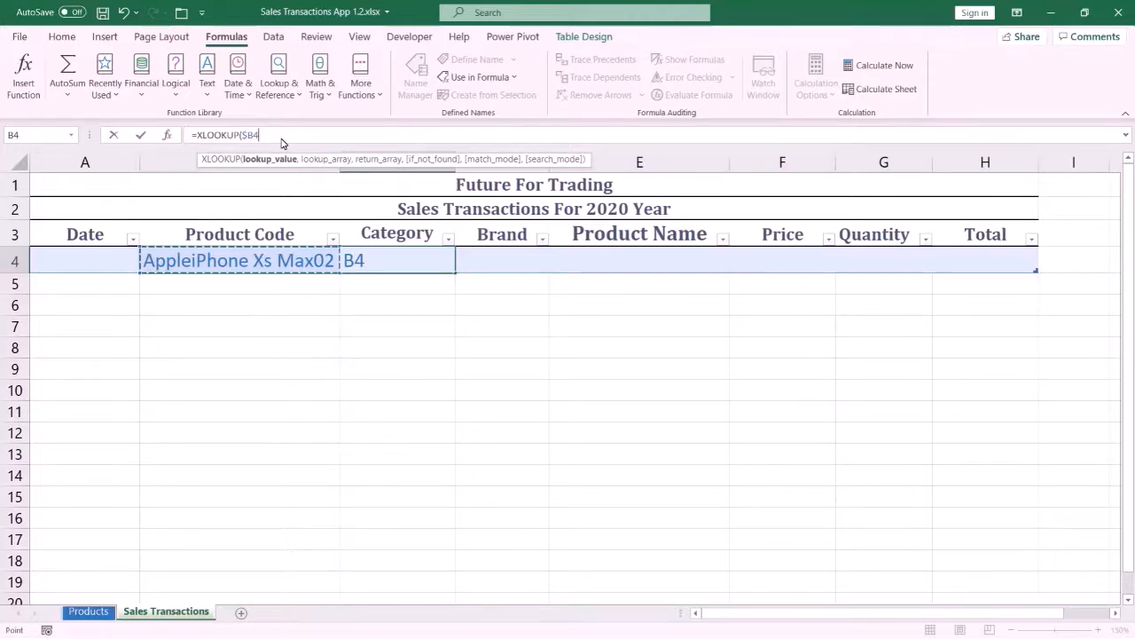
Use the defined name ProductCode as the lookup array of the XLOOKUP formula in C4.
{"action": "type", "text": ","}
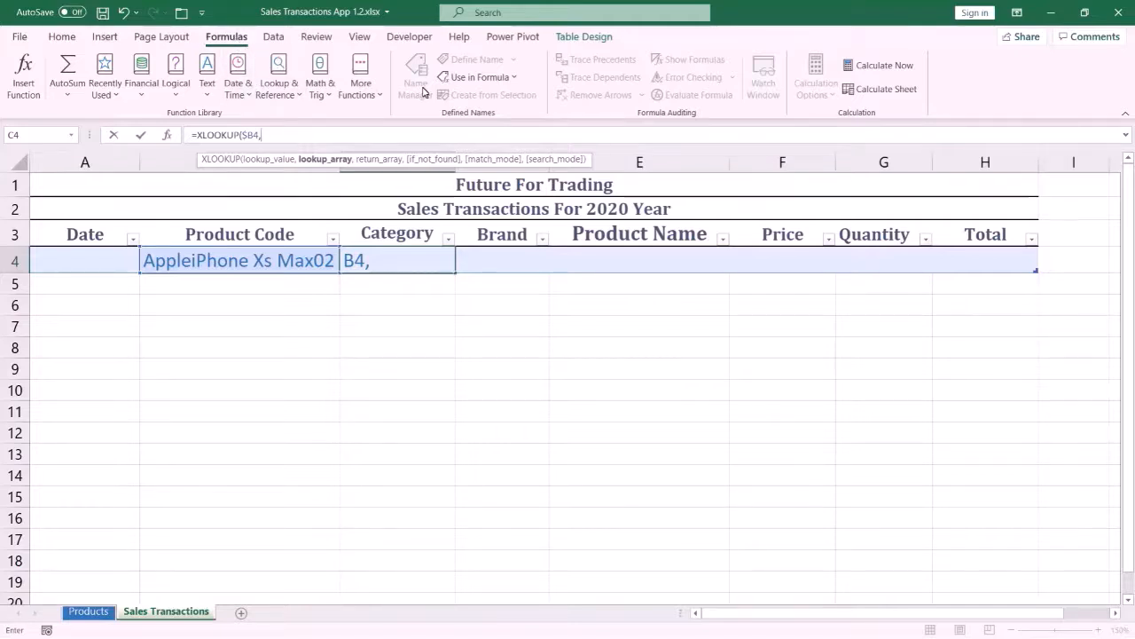
{"action": "left_click", "coordinate": [484, 77]}
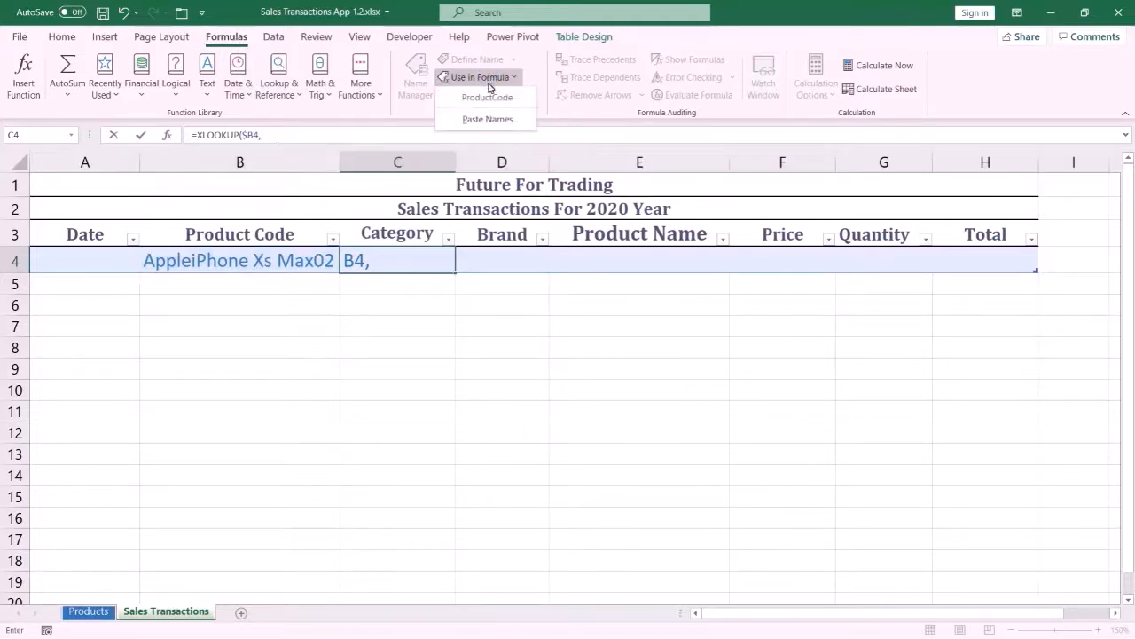
{"action": "left_click", "coordinate": [490, 98]}
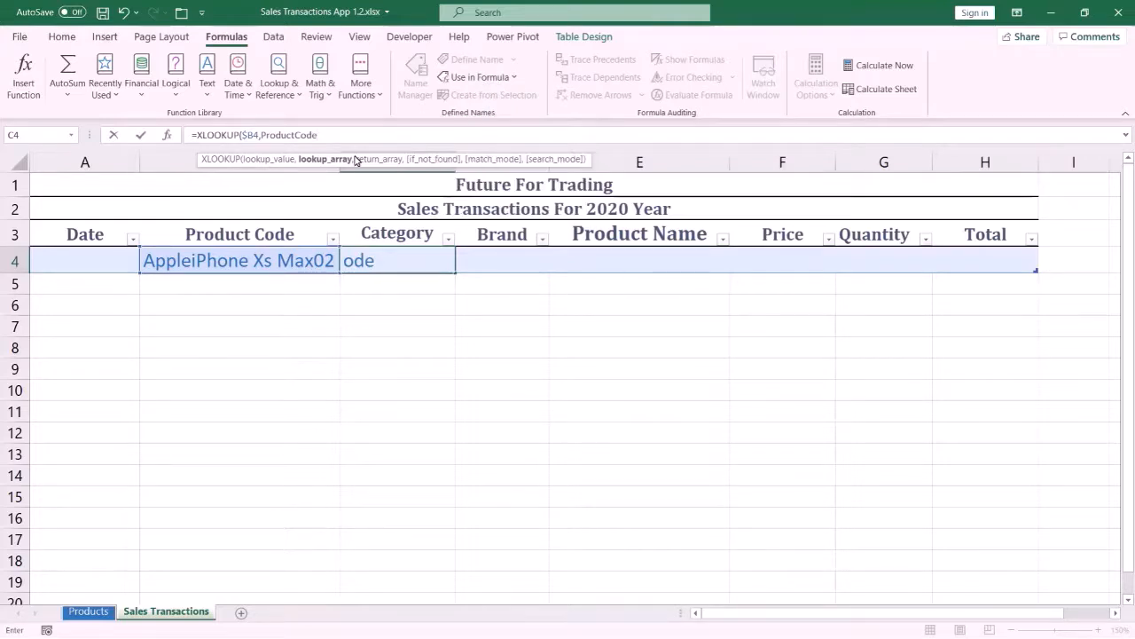
Set the XLOOKUP return array to the Category cells B4:B12 on the Products sheet, locking only the rows as B$4:B$12.
{"action": "type", "text": ","}
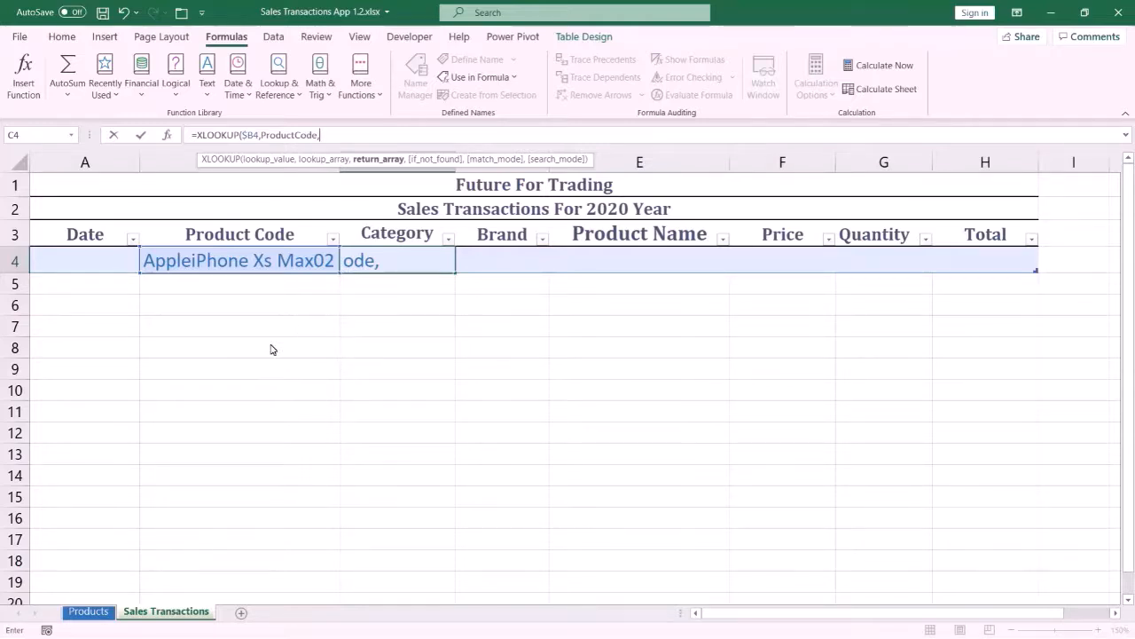
{"action": "left_click", "coordinate": [89, 612]}
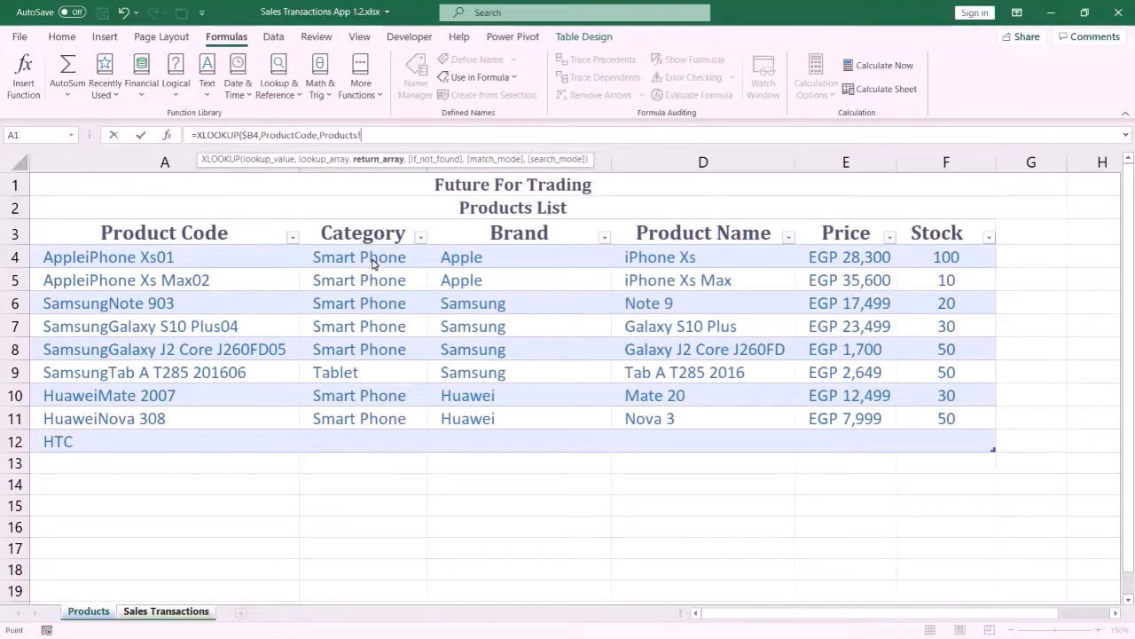
{"action": "left_click_drag", "start_coordinate": [372, 262], "coordinate": [372, 439]}
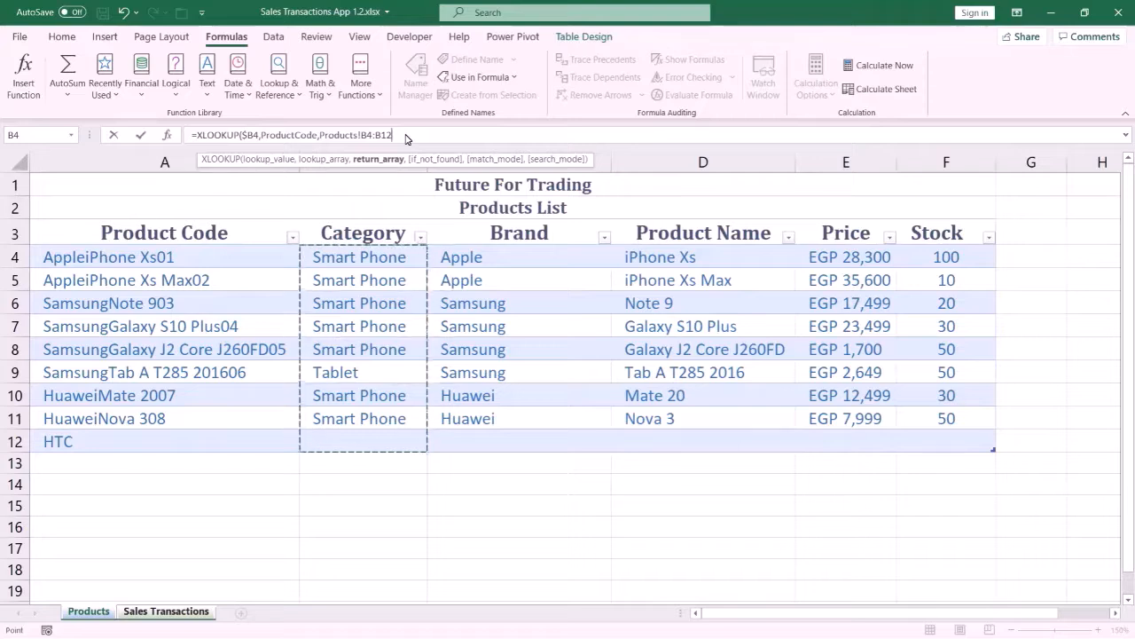
{"action": "key", "text": "F4"}
{"action": "key", "text": "F4"}
Complete the XLOOKUP with "" if not found, match mode 0 and search mode 1, and fill it across from C4 to F4.
{"action": "type", "text": ","}
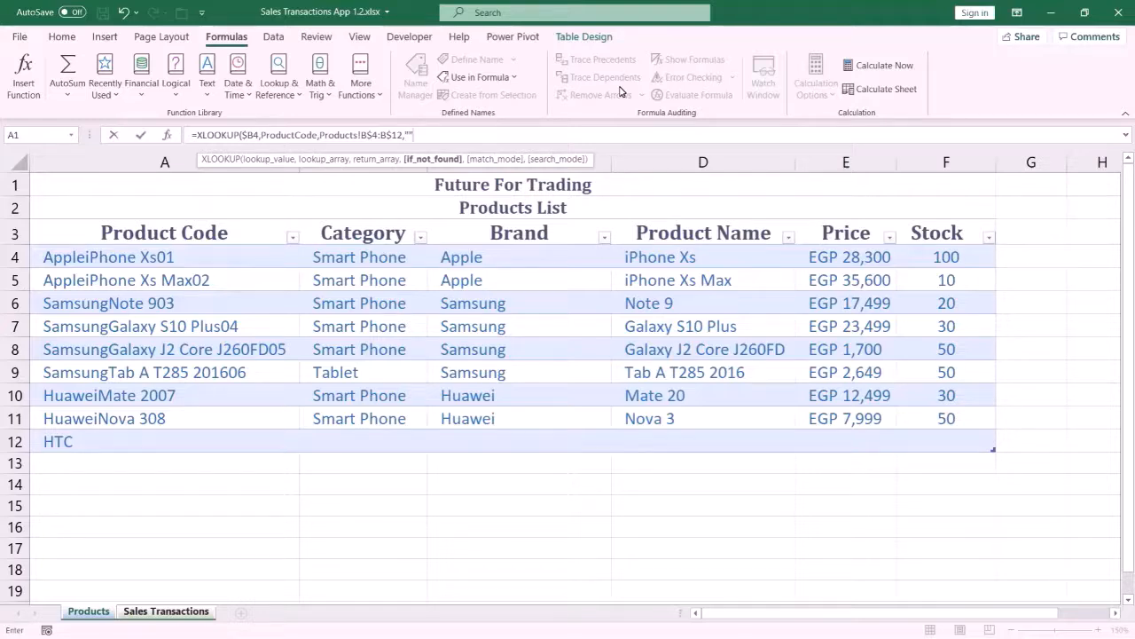
{"action": "type", "text": ","}
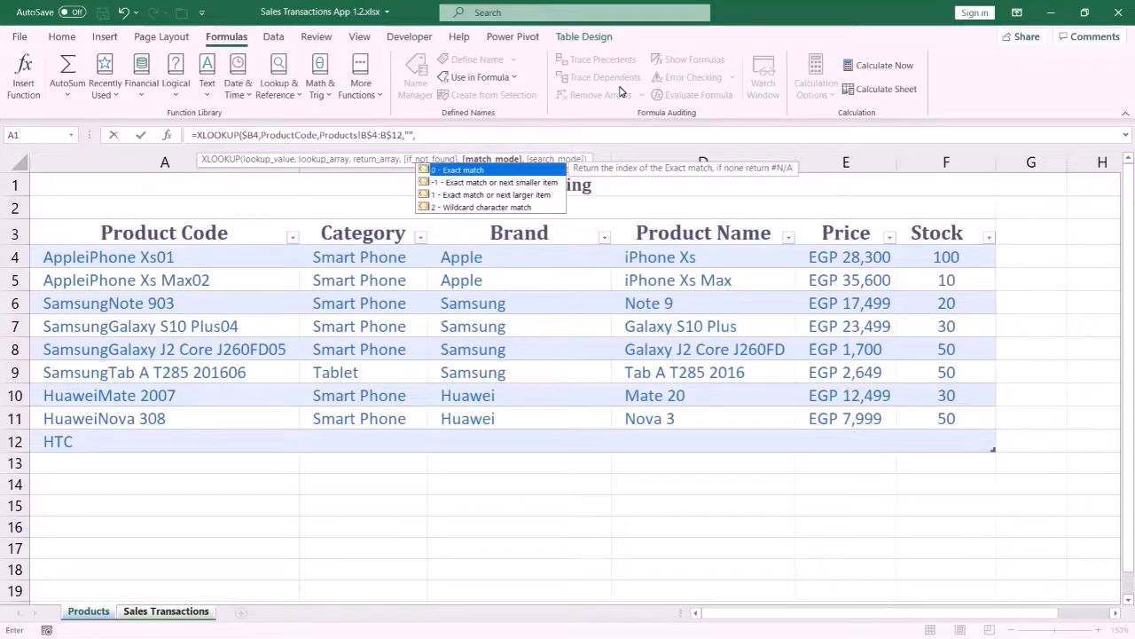
{"action": "type", "text": "0"}
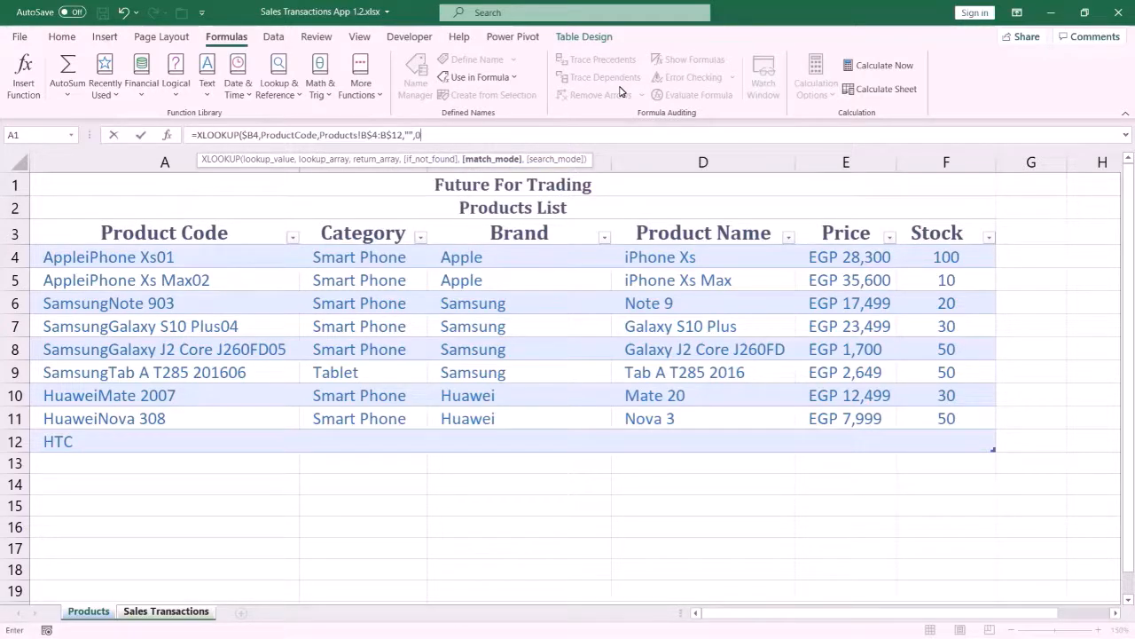
{"action": "type", "text": ","}
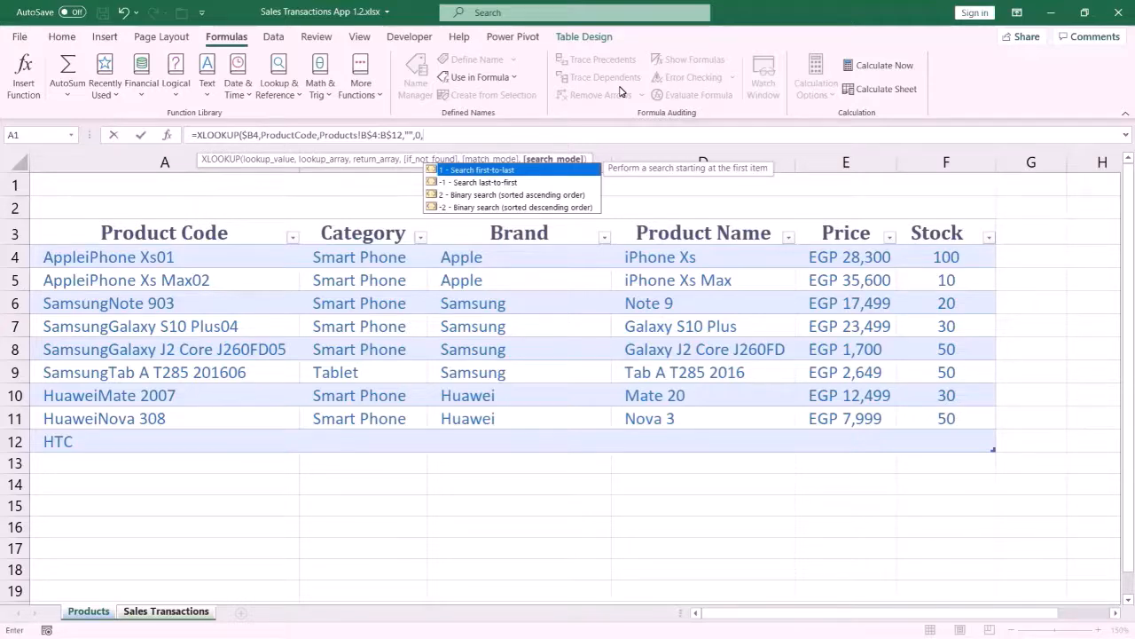
{"action": "type", "text": "1"}
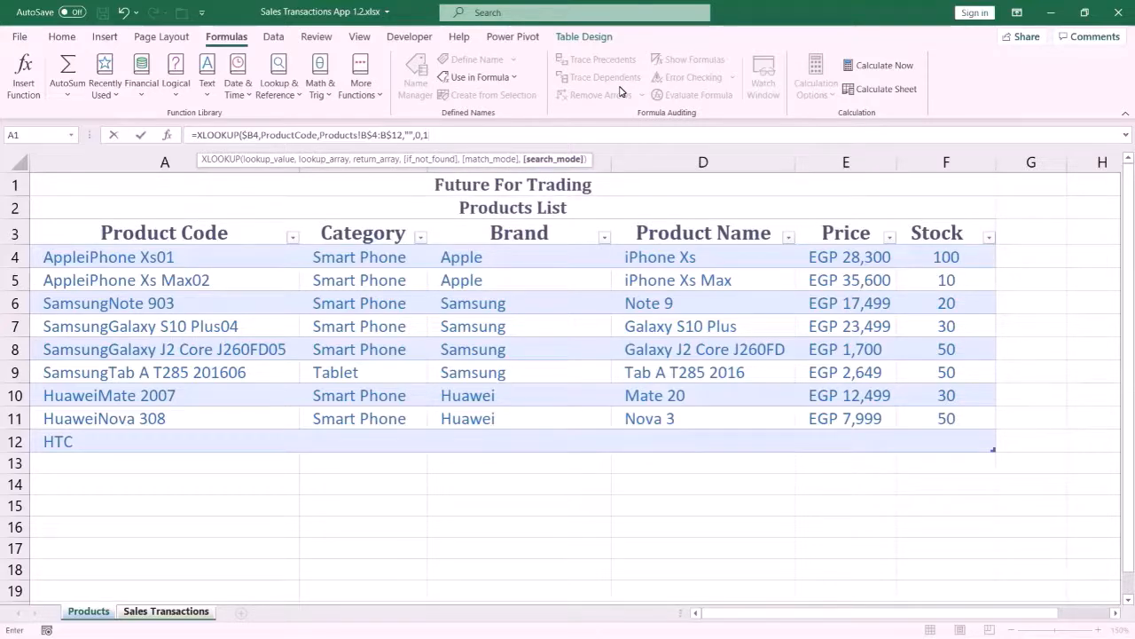
{"action": "type", "text": ")"}
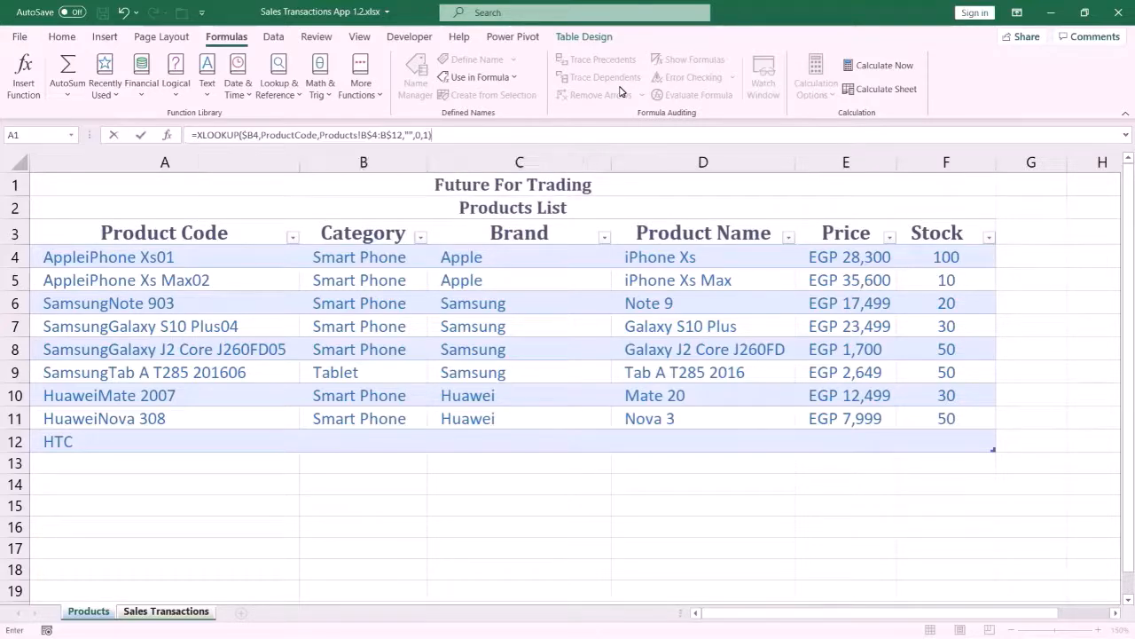
{"action": "key", "text": "Return"}
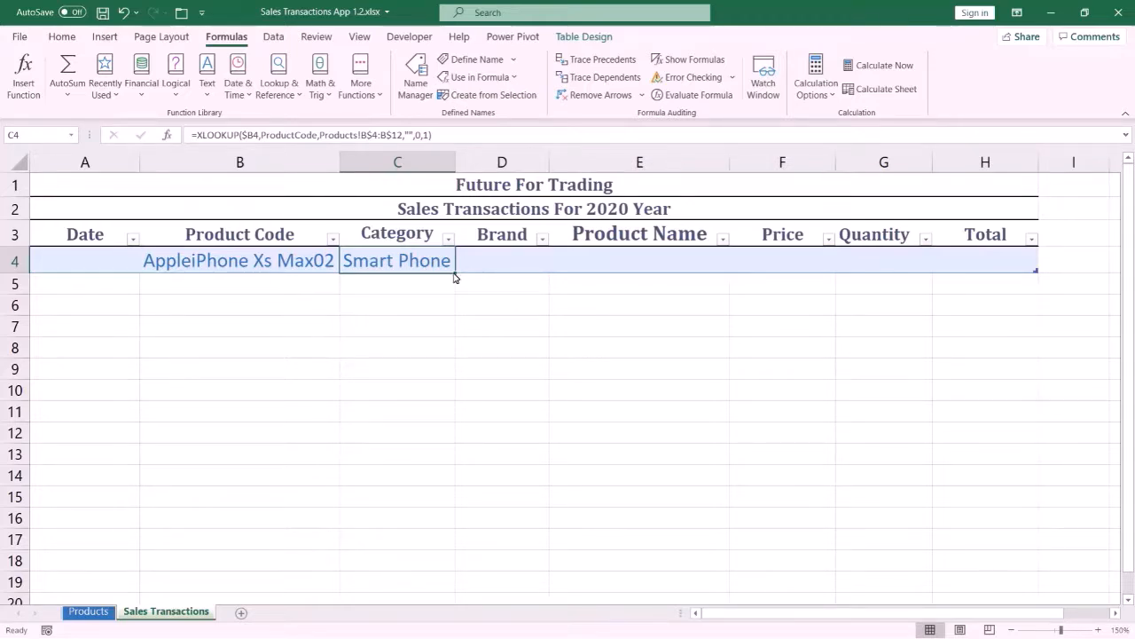
{"action": "left_click_drag", "start_coordinate": [454, 278], "coordinate": [808, 273]}
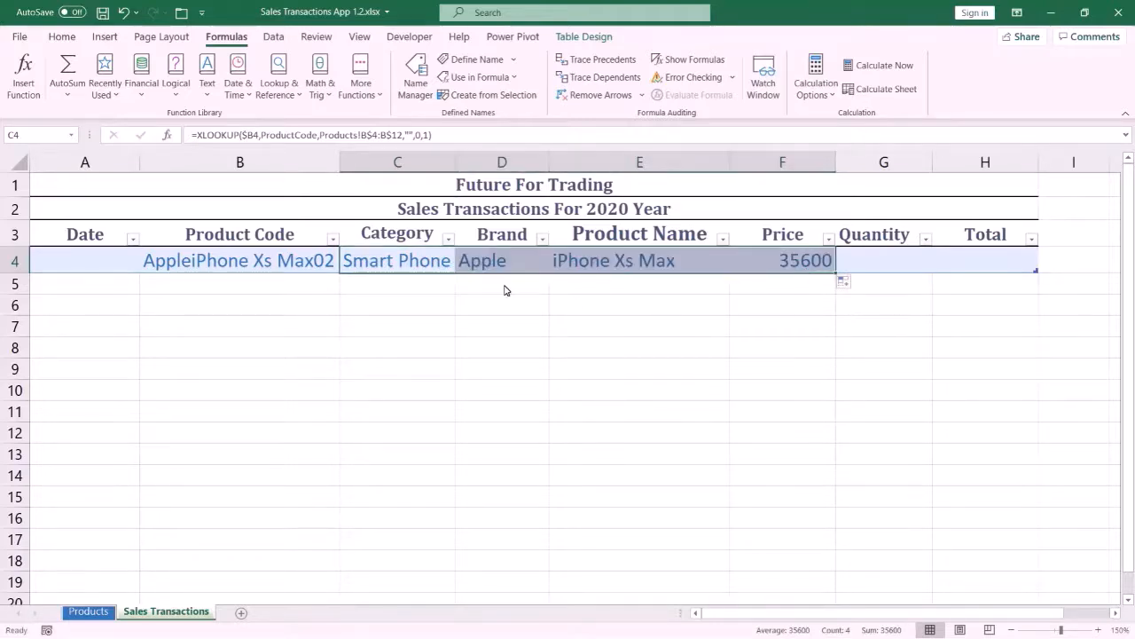
Test the lookups by choosing SamsungGalaxy S10 Plus04, SamsungGalaxy J2 Core J260FD05 and SamsungTab A T285 201606 in B4, and return to AppleiPhone Xs Max02.
{"action": "left_click", "coordinate": [319, 260]}
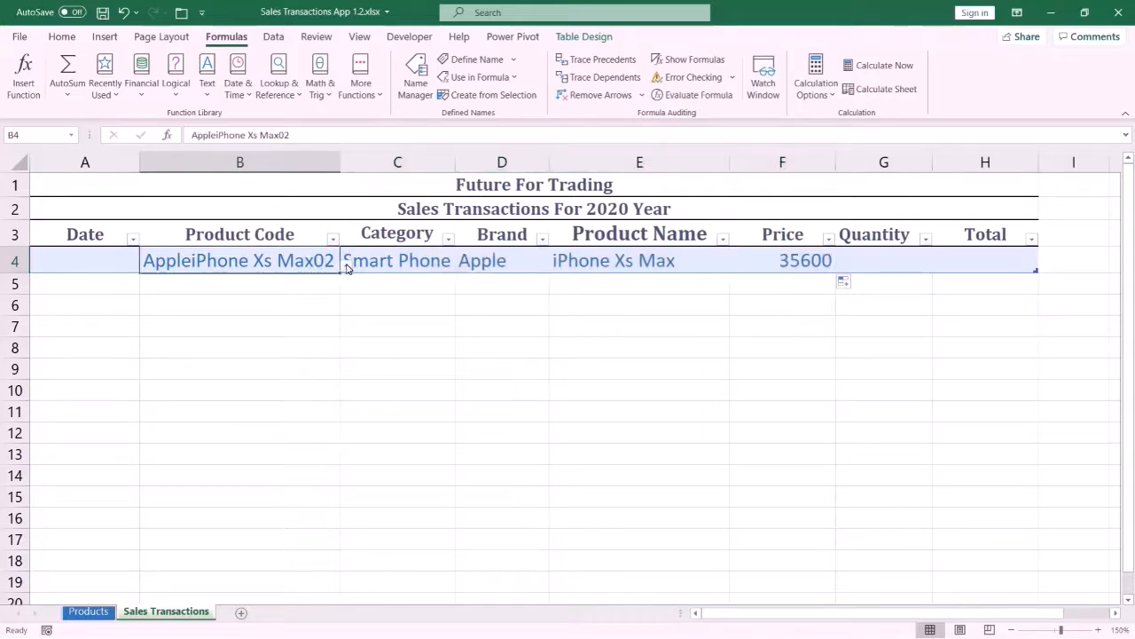
{"action": "left_click", "coordinate": [346, 266]}
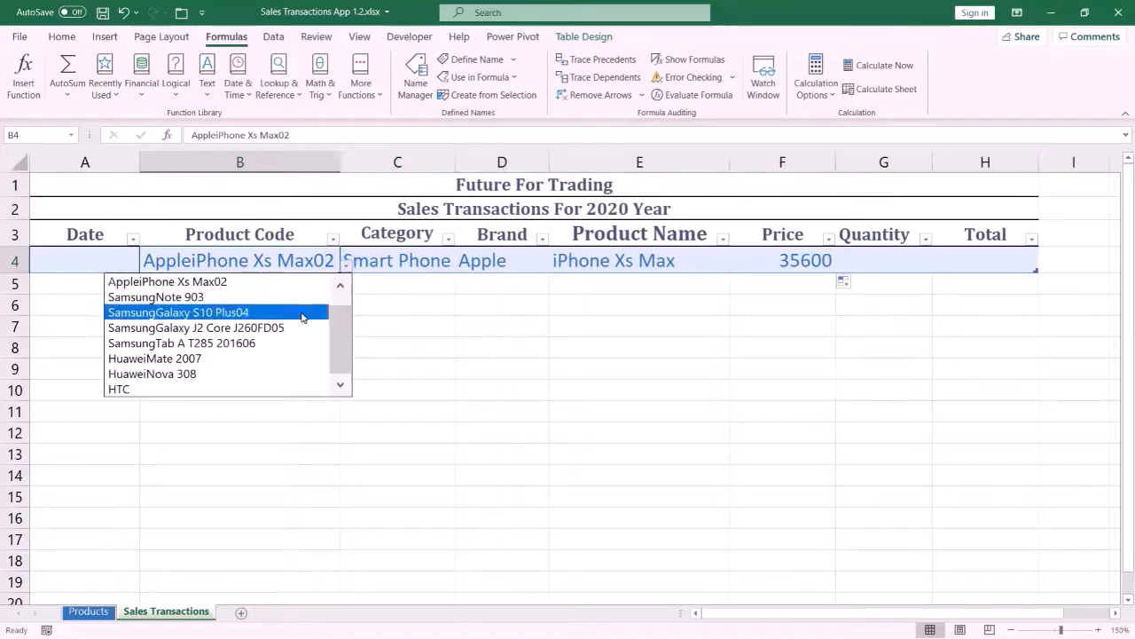
{"action": "left_click", "coordinate": [302, 314]}
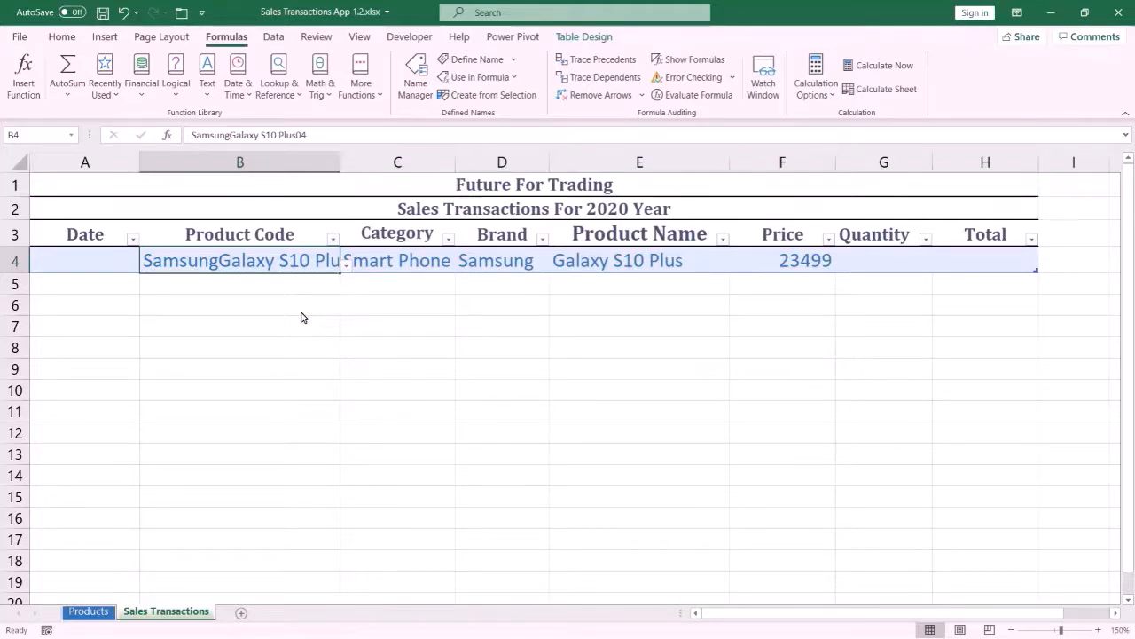
{"action": "left_click", "coordinate": [345, 269]}
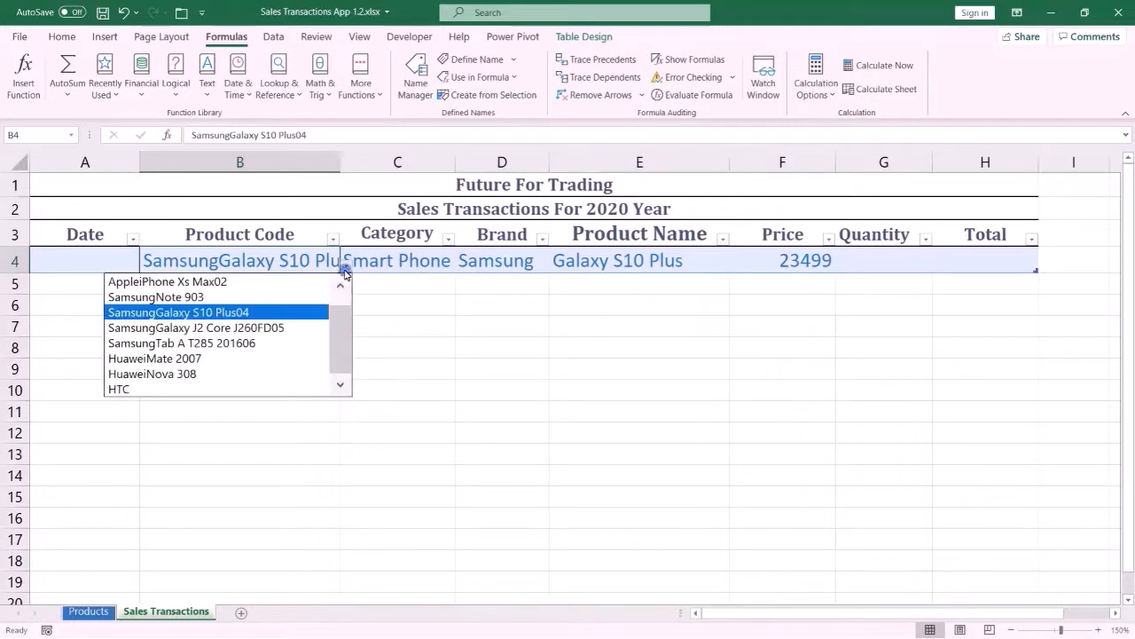
{"action": "left_click", "coordinate": [305, 332]}
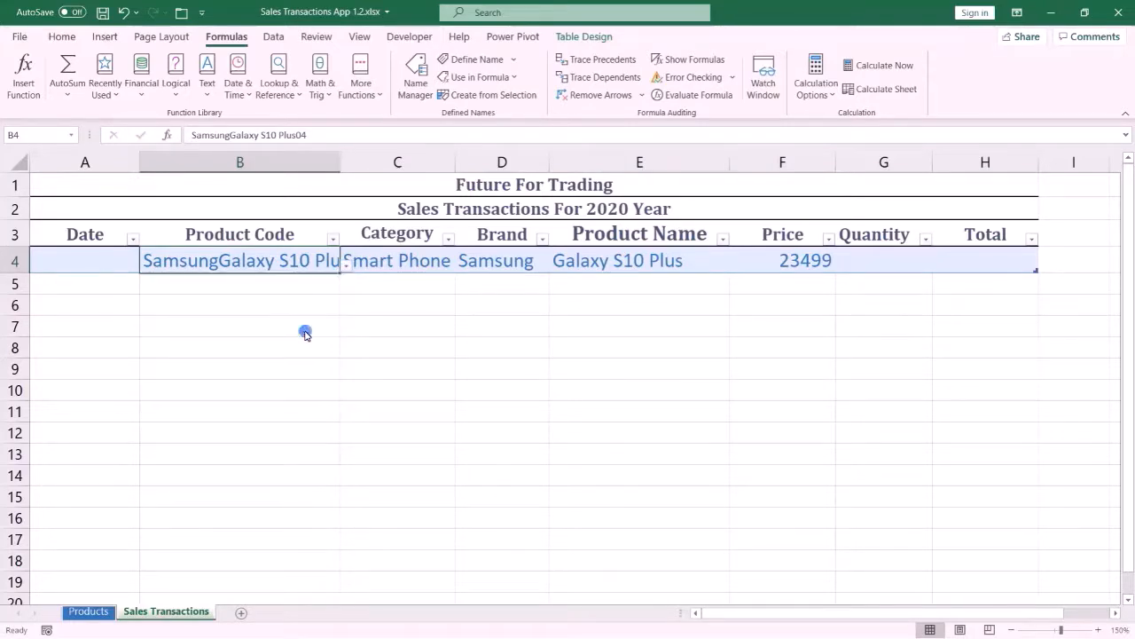
{"action": "left_click", "coordinate": [345, 269]}
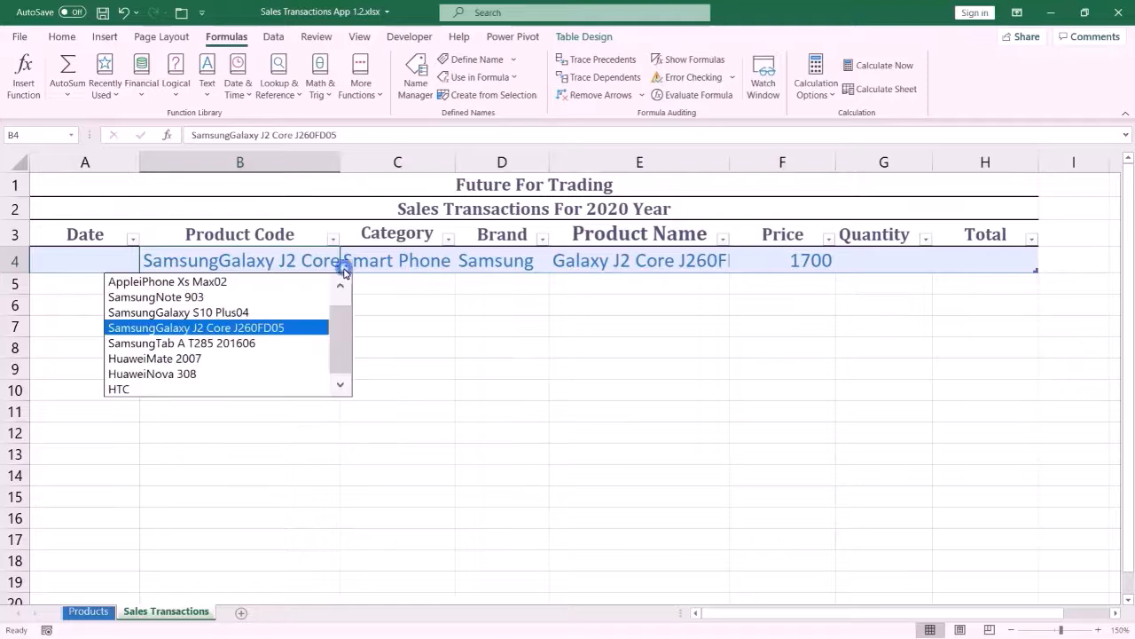
{"action": "left_click", "coordinate": [306, 343]}
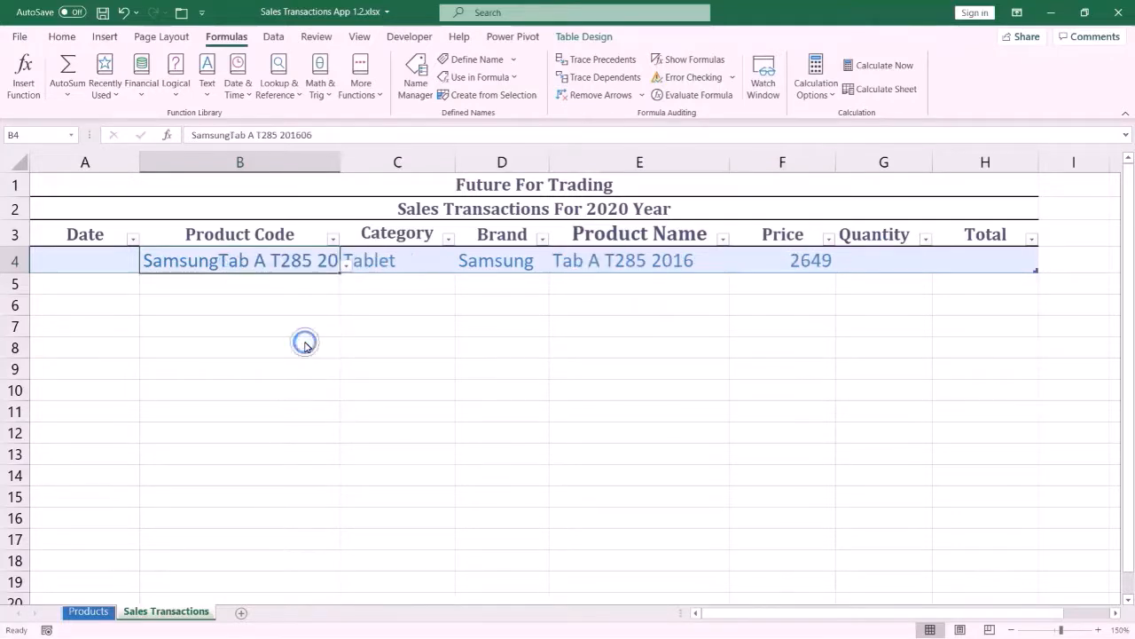
{"action": "left_click", "coordinate": [345, 269]}
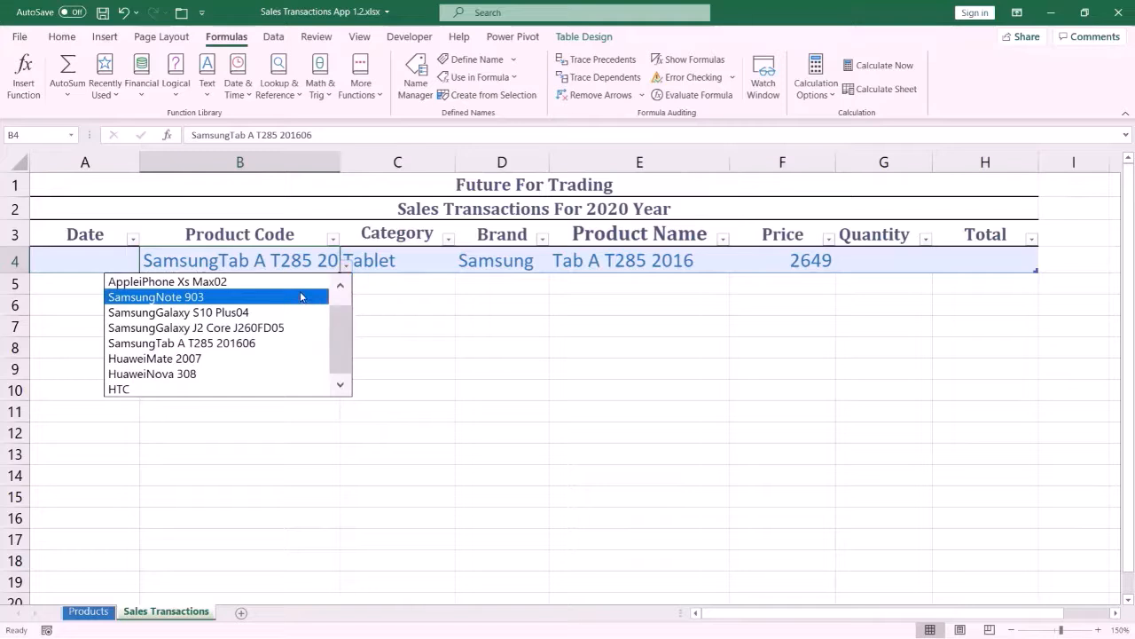
{"action": "left_click", "coordinate": [299, 284]}
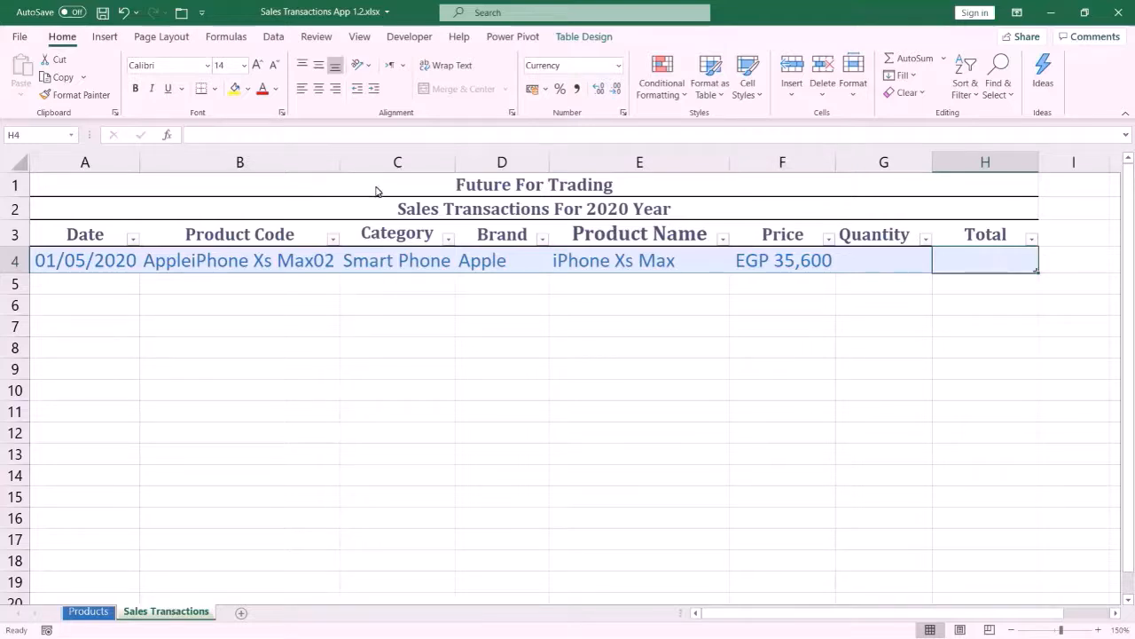
Enter =IFERROR(F4*G4,"") in Total cell H4 to multiply price by quantity and return empty text on an error.
{"action": "left_click", "coordinate": [324, 136]}
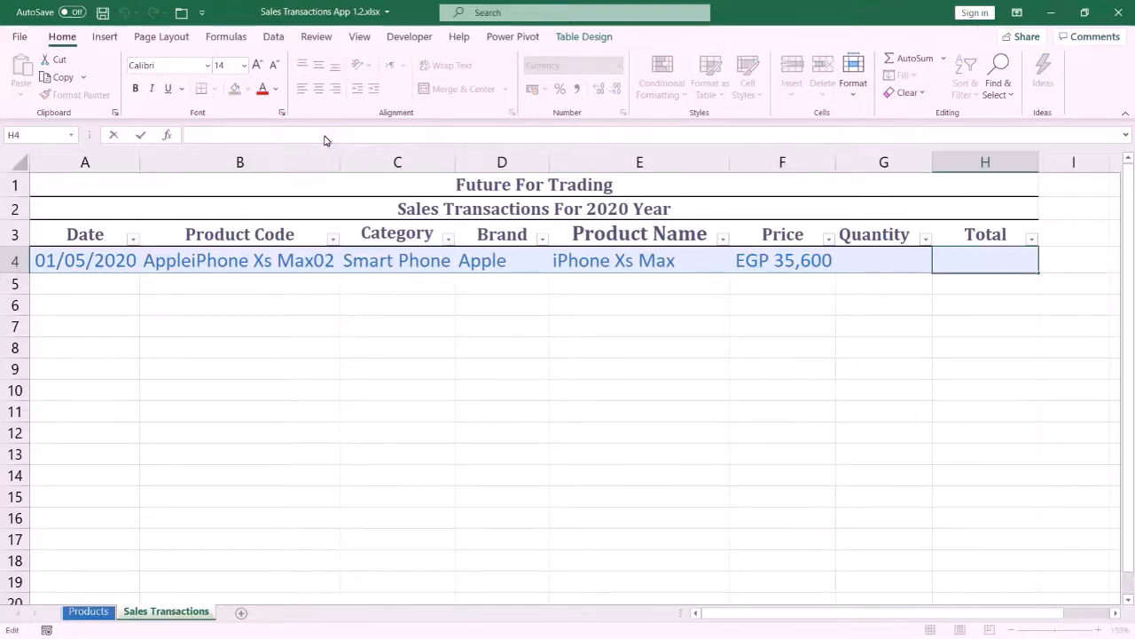
{"action": "type", "text": "=ifer"}
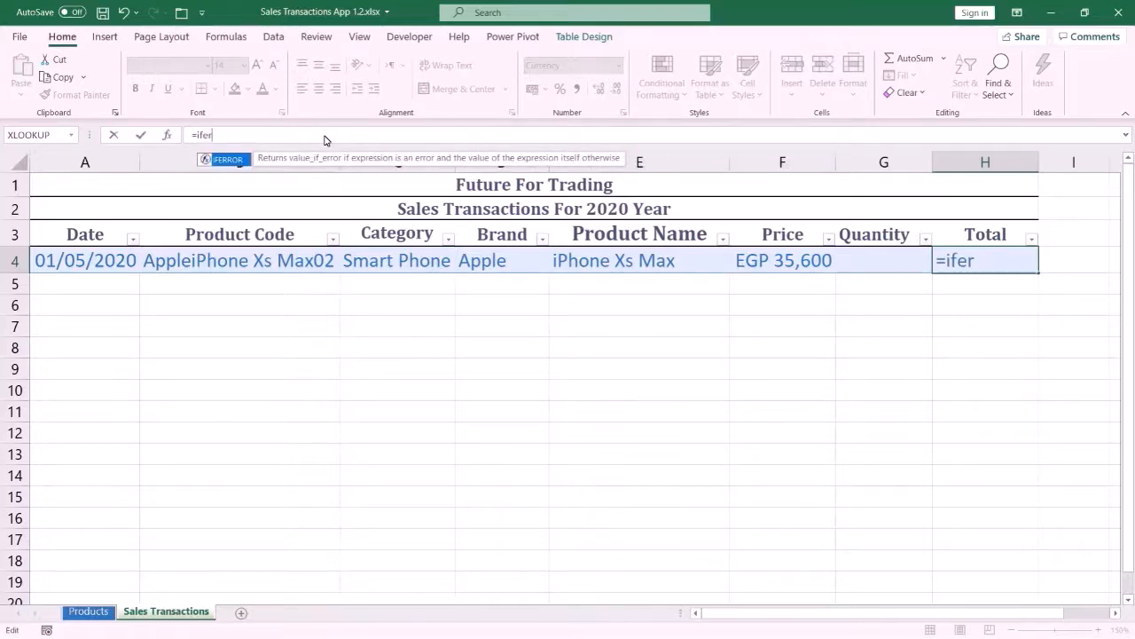
{"action": "key", "text": "Tab"}
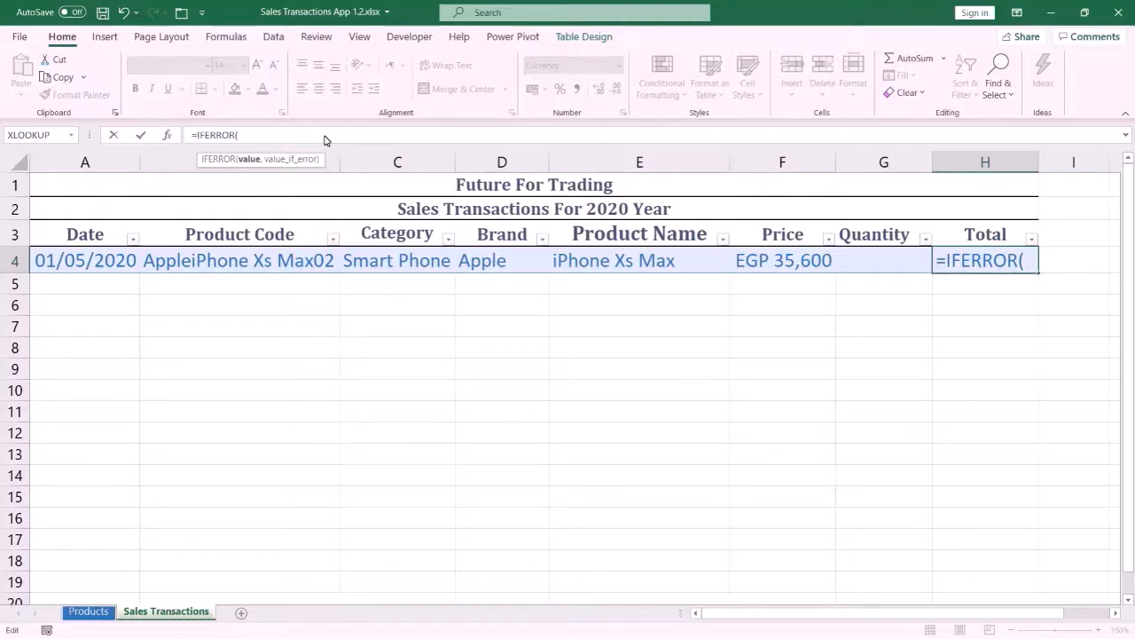
{"action": "left_click", "coordinate": [758, 263]}
{"action": "type", "text": "*"}
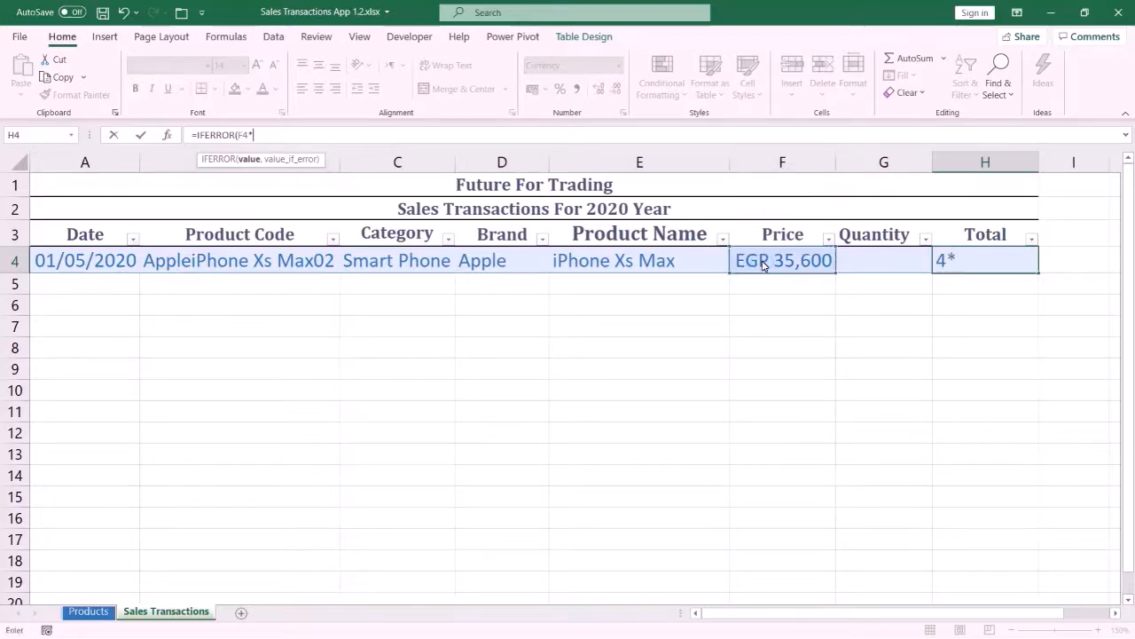
{"action": "left_click", "coordinate": [873, 271]}
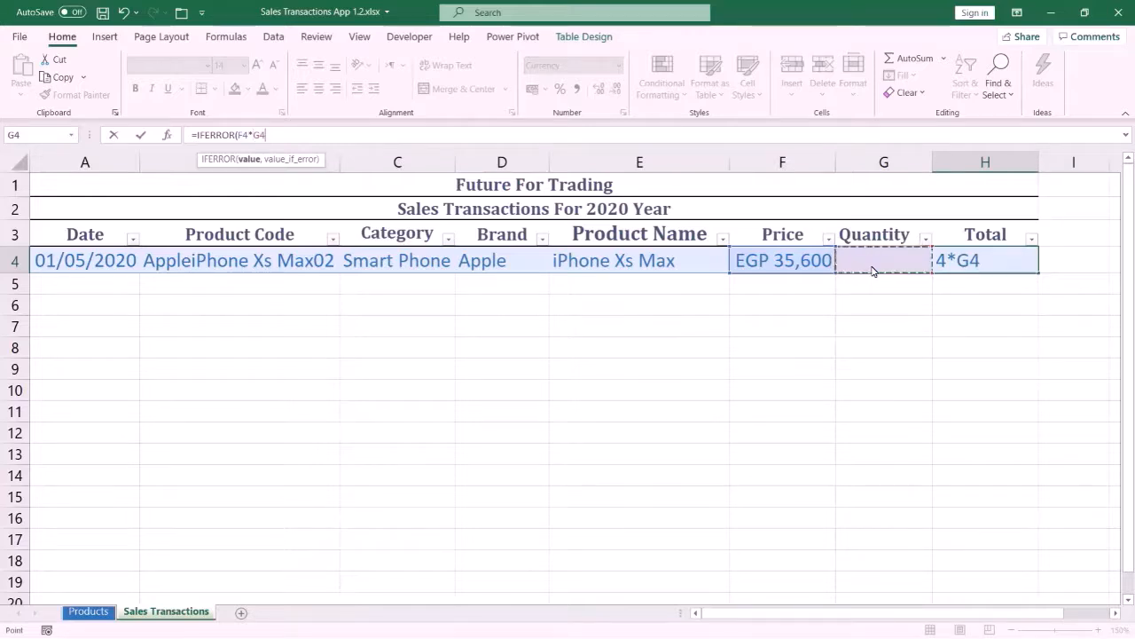
{"action": "type", "text": ","}
{"action": "type", "text": "\"\""}
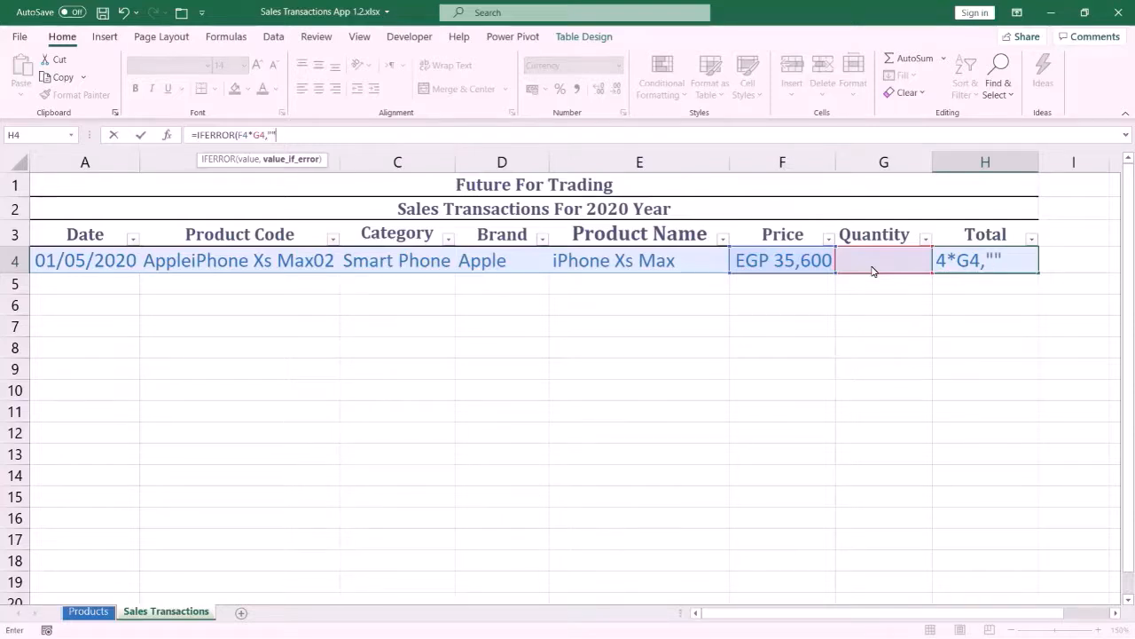
{"action": "type", "text": ")"}
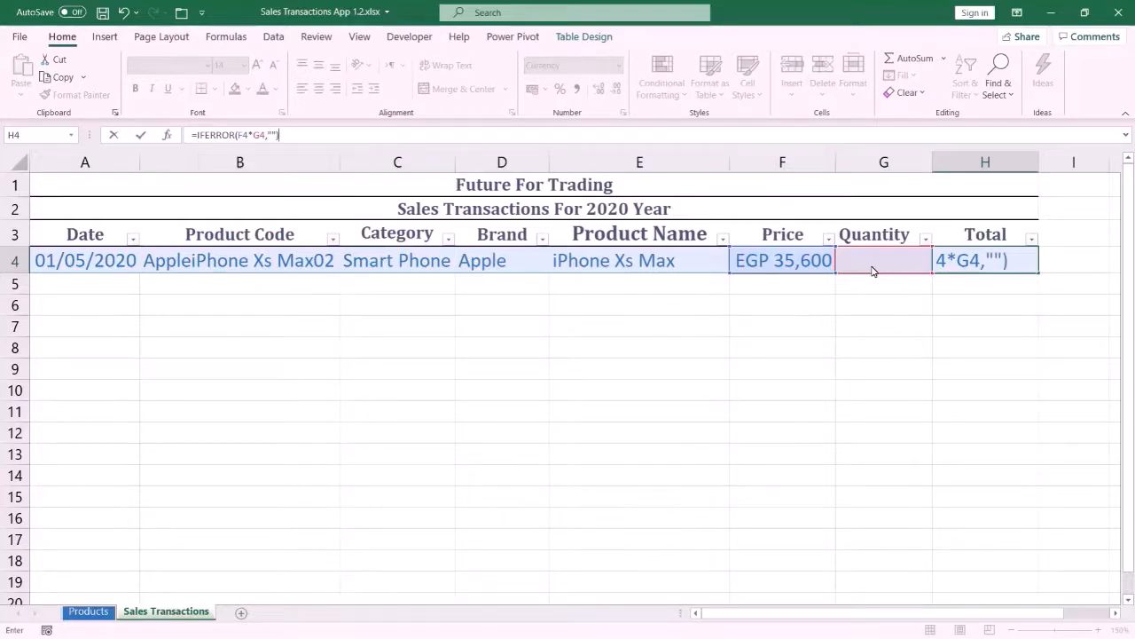
{"action": "key", "text": "ctrl+Return"}
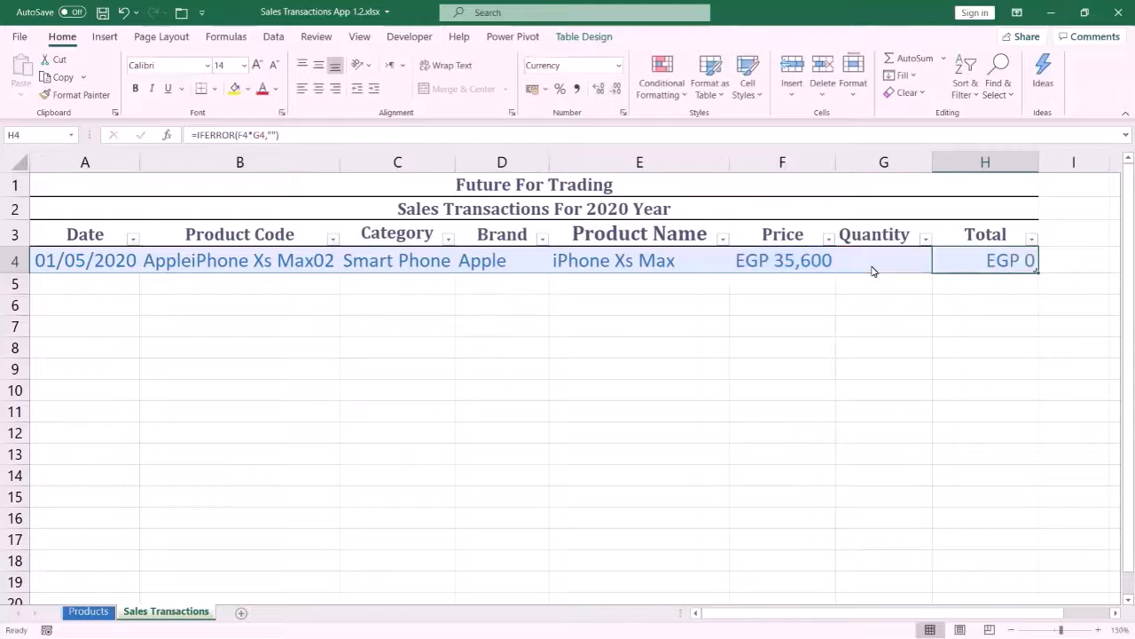
Enter a quantity of 5 in G4 and autofit the width of the Total column.
{"action": "left_click", "coordinate": [873, 270]}
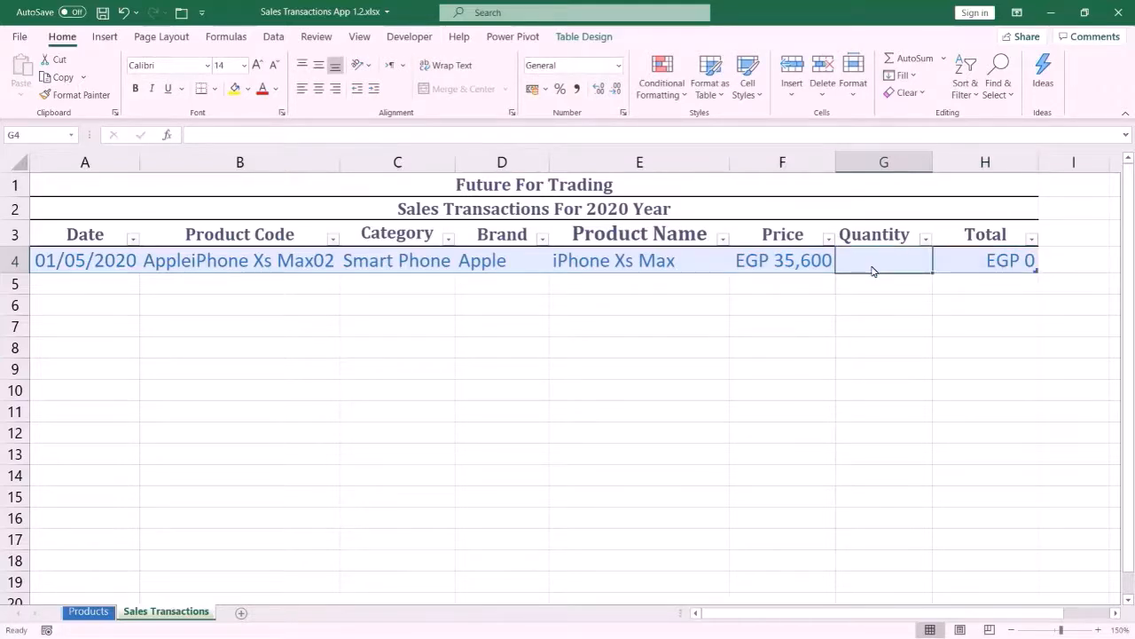
{"action": "type", "text": "5"}
{"action": "key", "text": "Tab"}
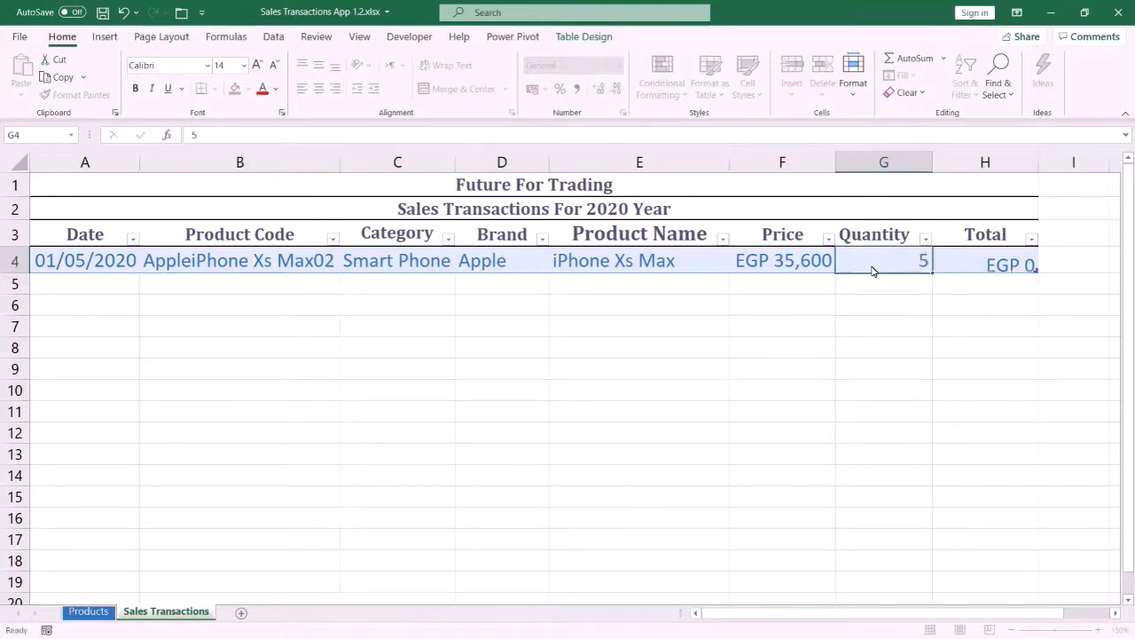
{"action": "double_click", "coordinate": [1039, 162]}
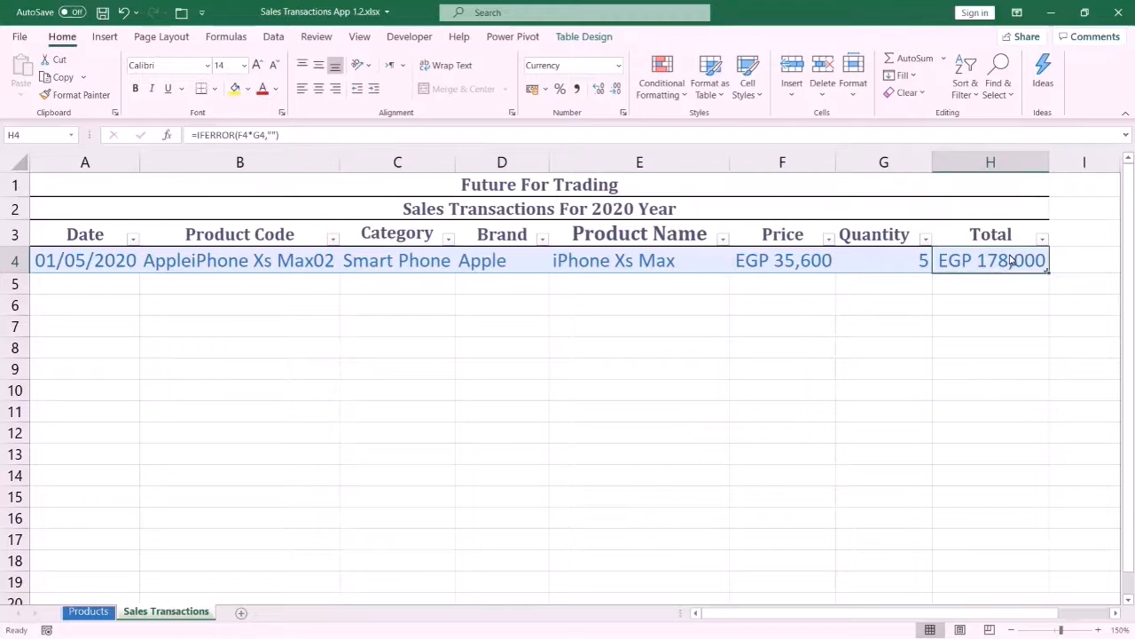
Add a new row to the sales table below row 4 and enter the date 1/5/2020 in A5.
{"action": "key", "text": "Tab"}
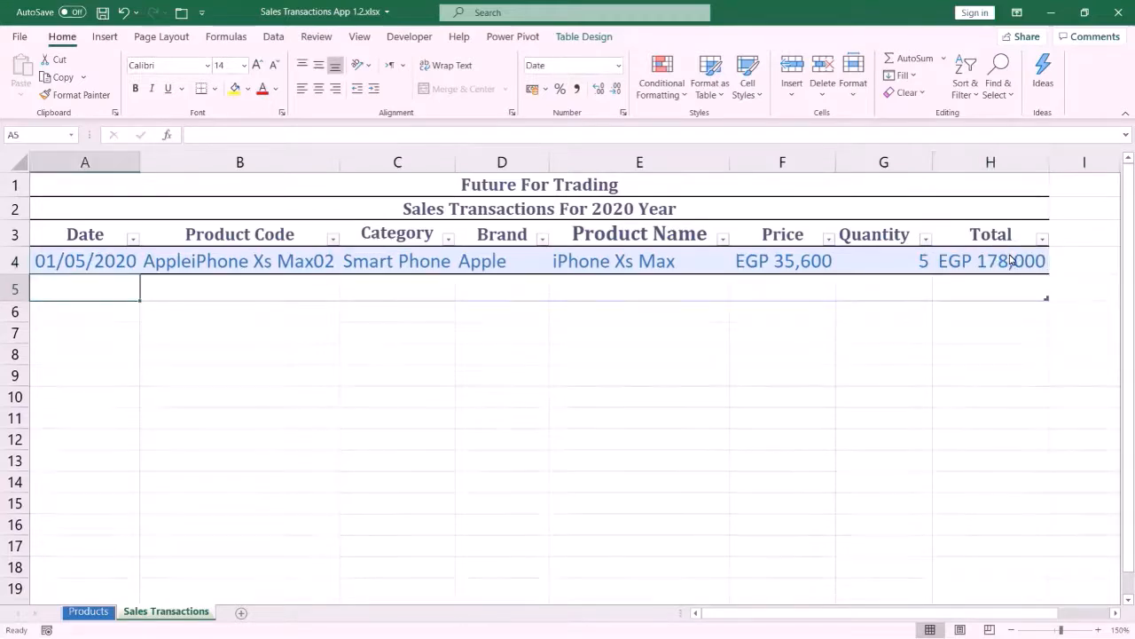
{"action": "type", "text": "1/5/"}
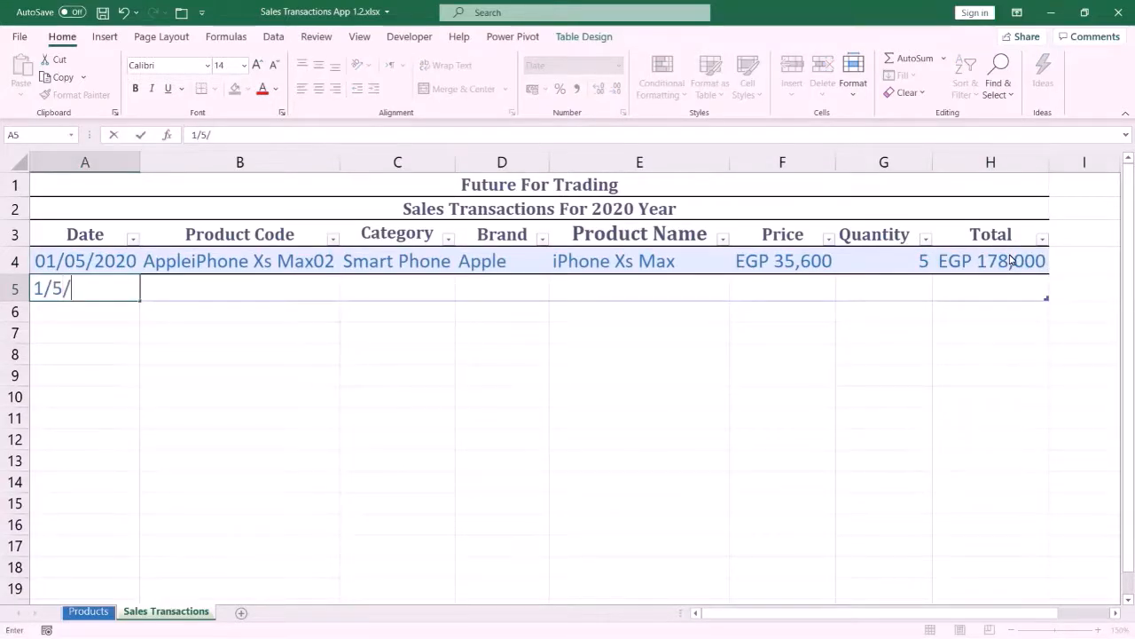
{"action": "type", "text": "2020"}
{"action": "key", "text": "Tab"}
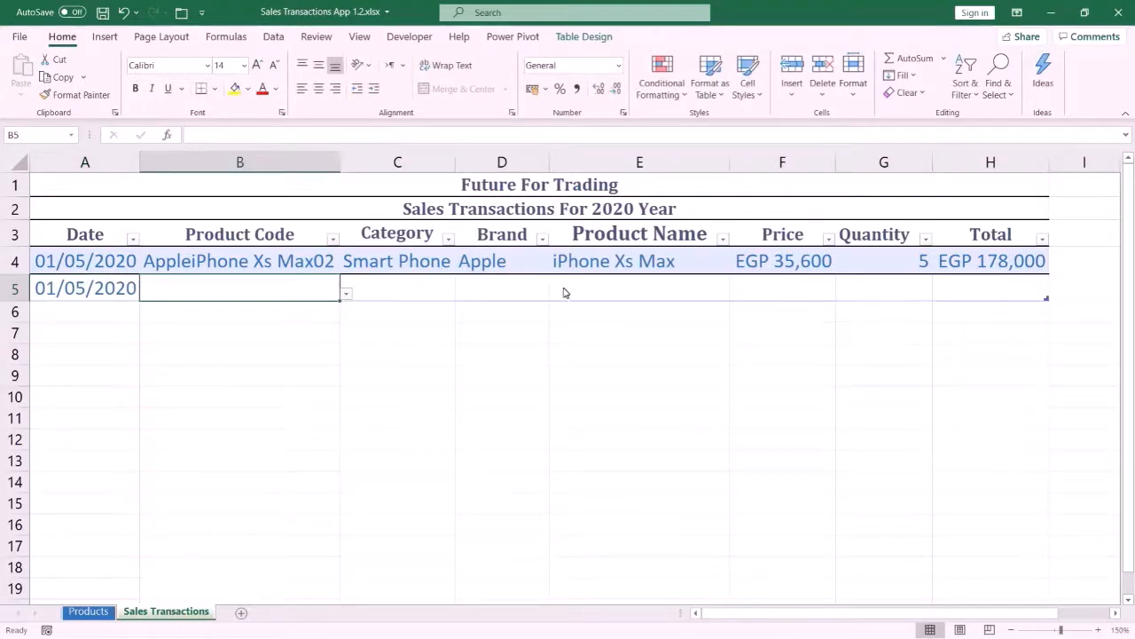
Choose SamsungNote 903 as the product code in B5 and enter a quantity of 2 in G5.
{"action": "left_click", "coordinate": [346, 293]}
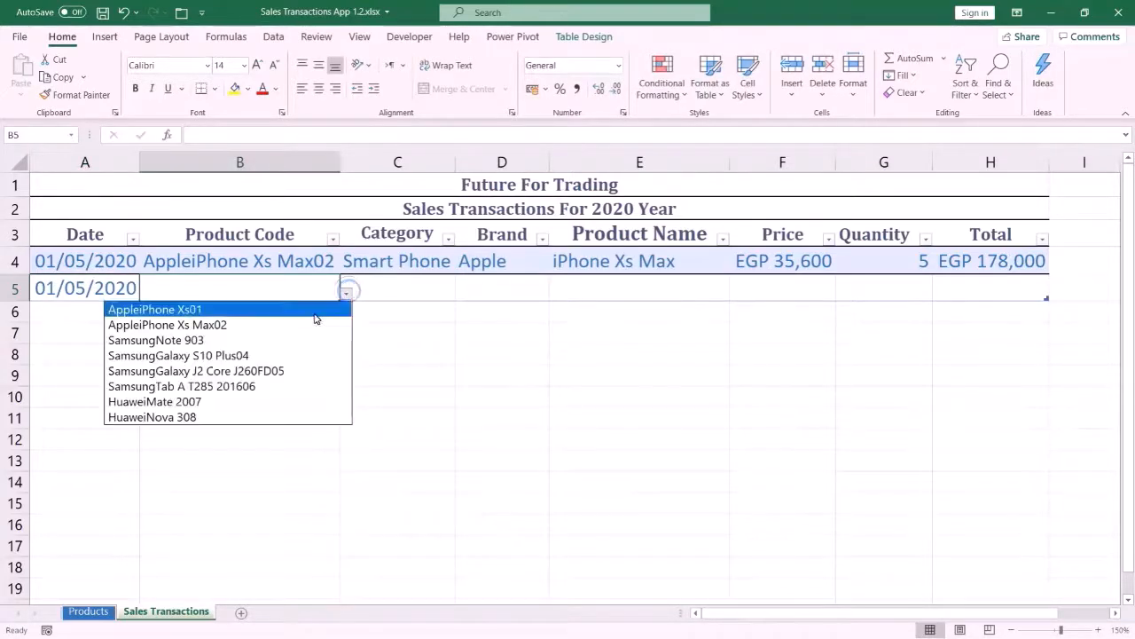
{"action": "left_click", "coordinate": [299, 340]}
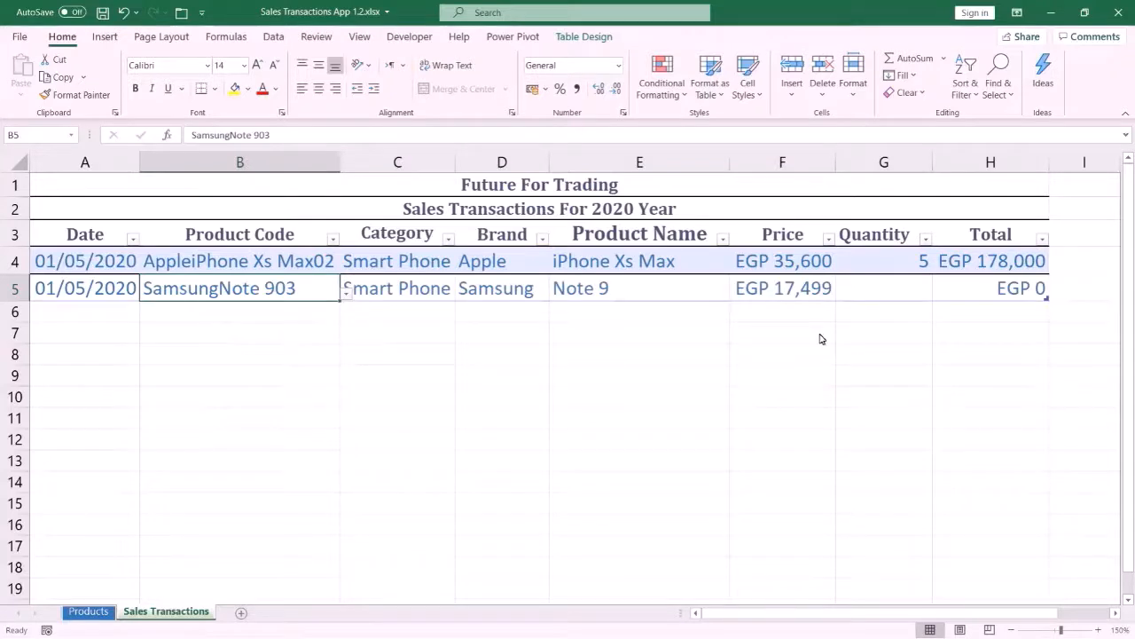
{"action": "left_click", "coordinate": [869, 294]}
{"action": "type", "text": "2"}
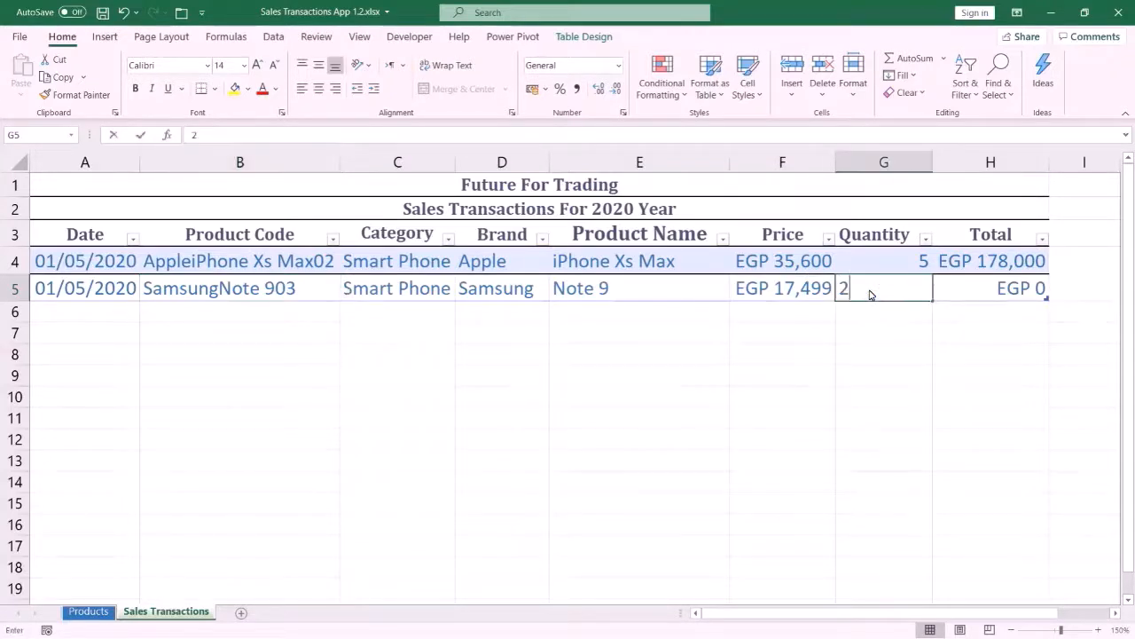
{"action": "key", "text": "Tab"}
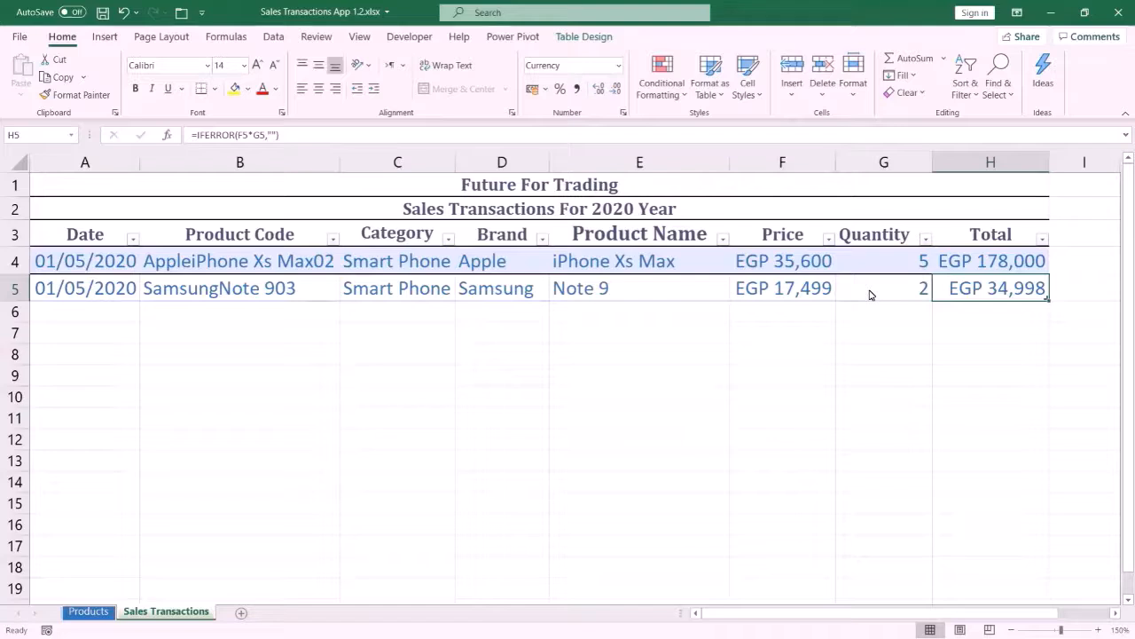